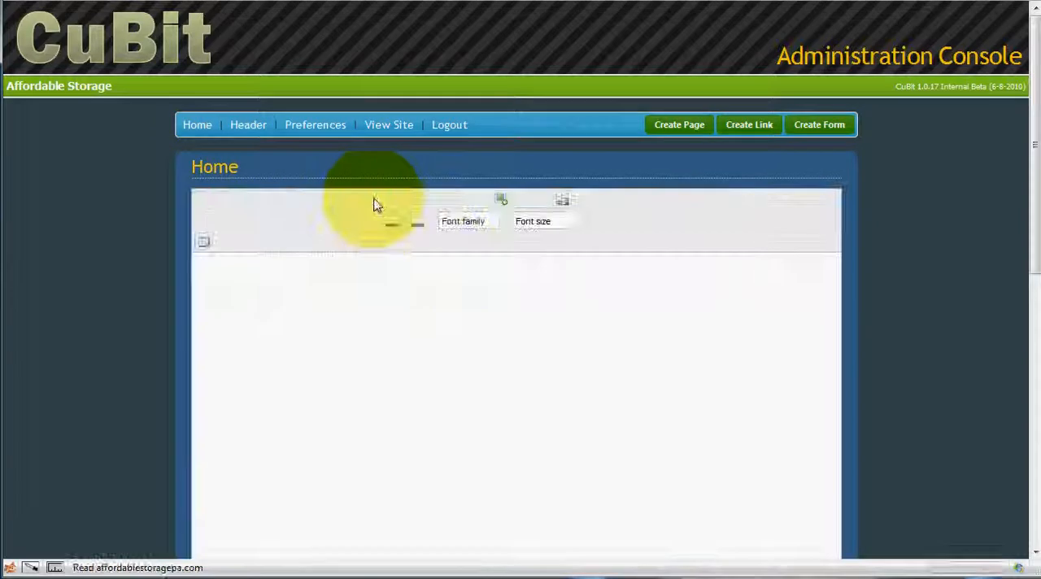
Step: Clear the existing content of the Home page editor and insert a 3 x 3 table
drag(333, 274, 198, 268)
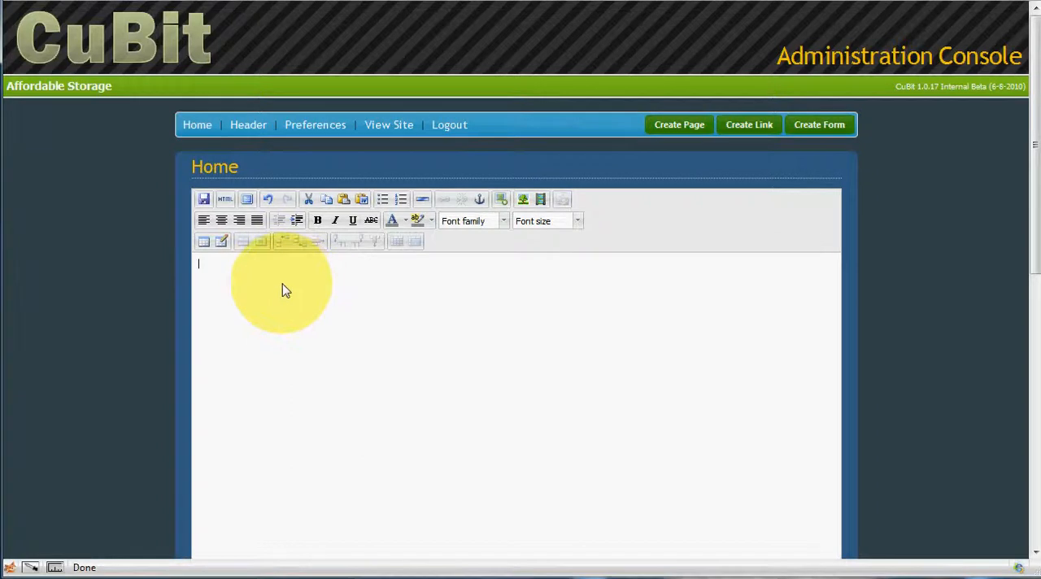
click(204, 242)
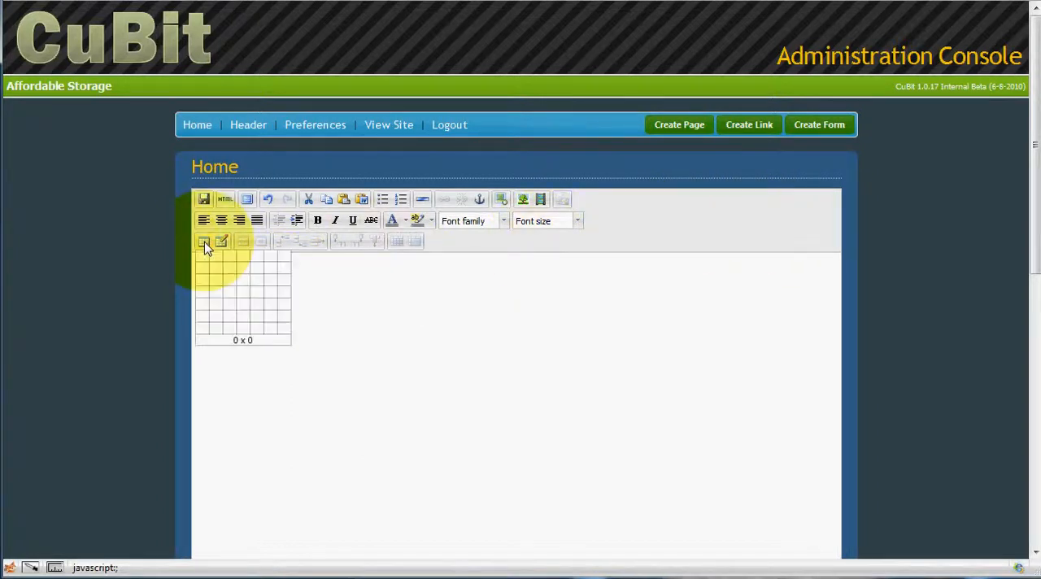
click(233, 285)
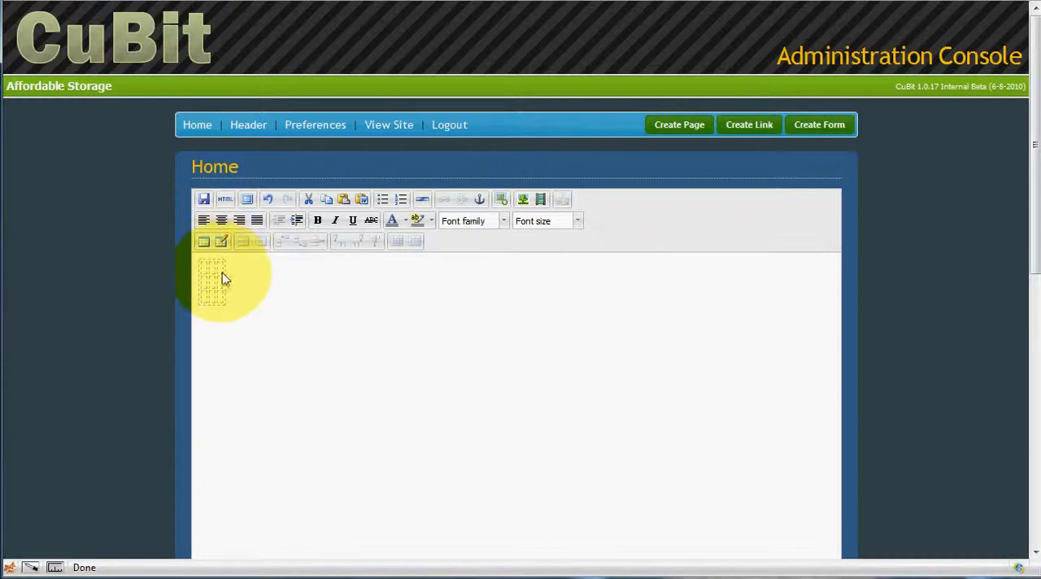
Step: Set the table's alignment to Center, width to 100%, cellpadding to 6 and cellspacing to 6
right_click(219, 286)
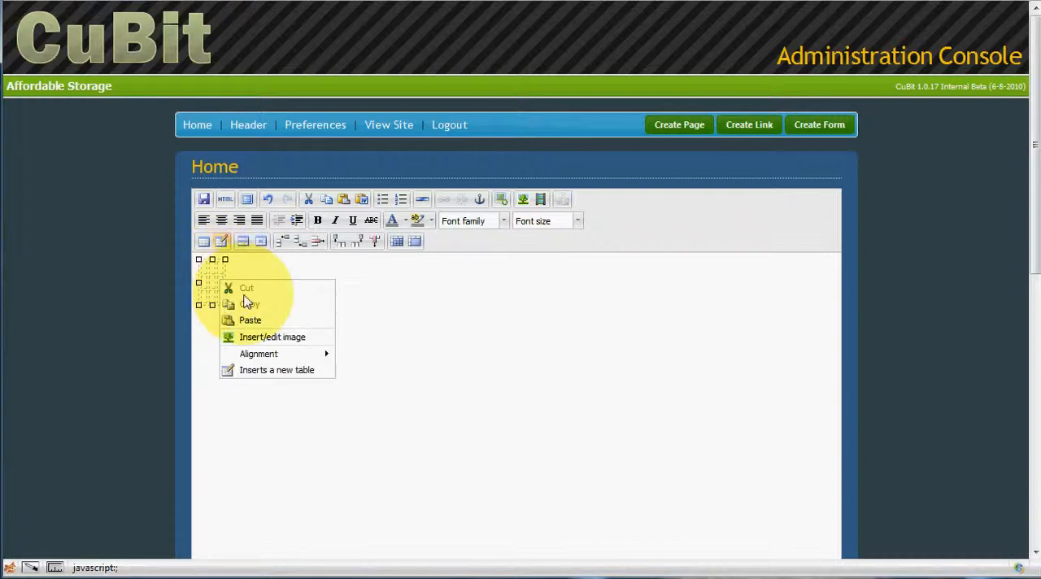
click(235, 272)
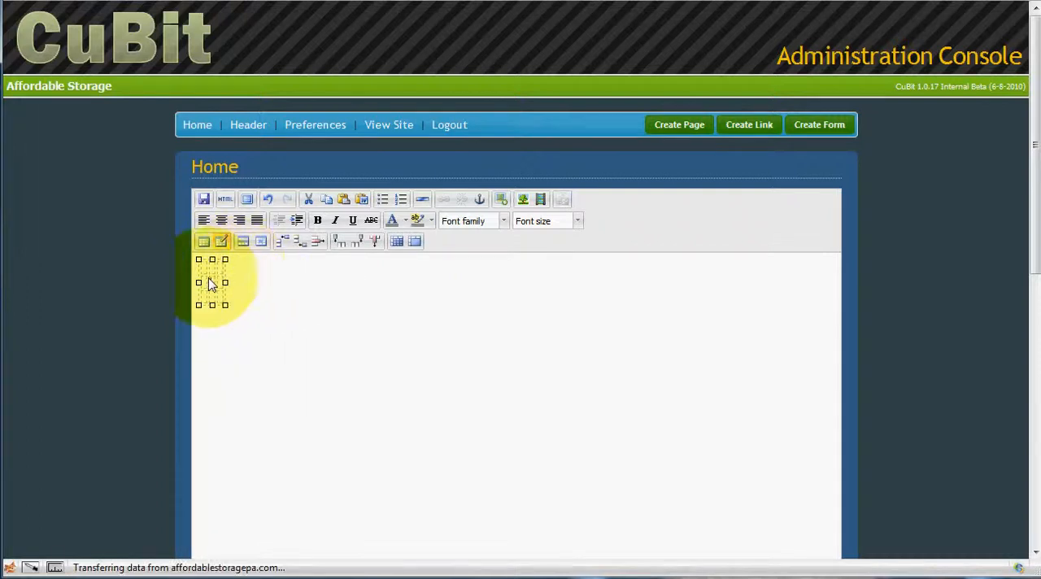
right_click(210, 281)
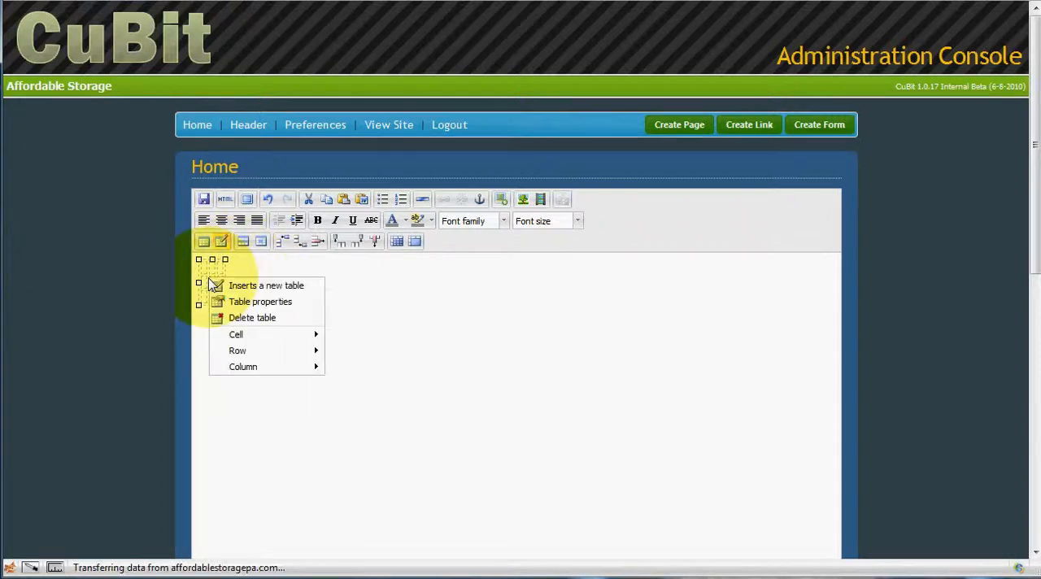
click(254, 302)
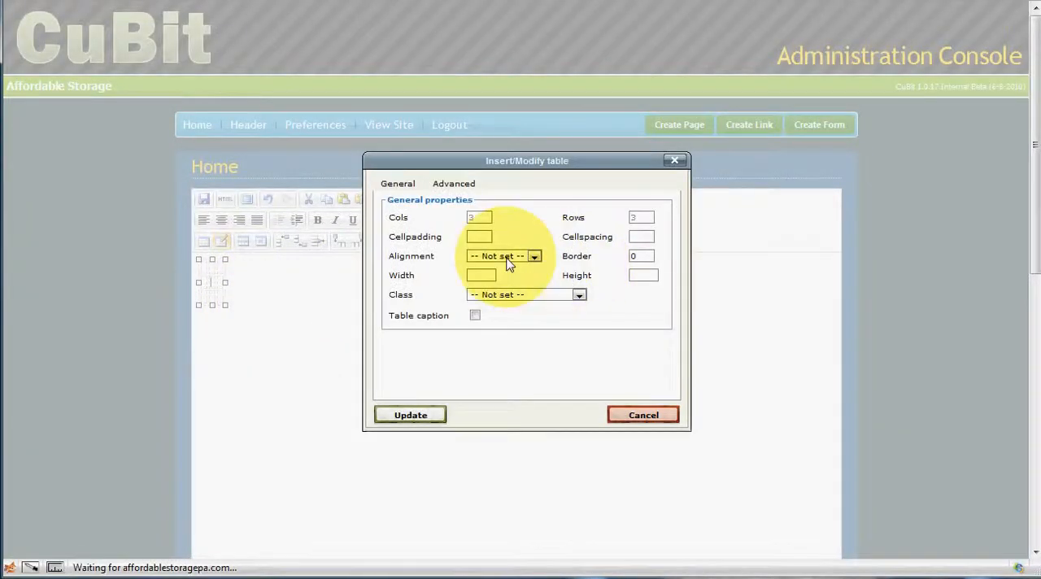
click(512, 258)
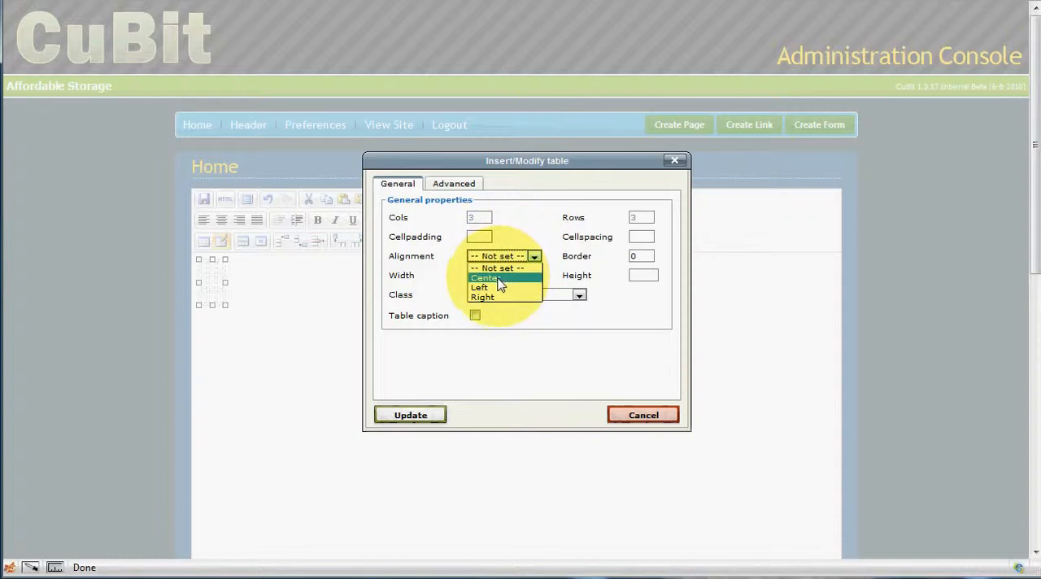
click(488, 276)
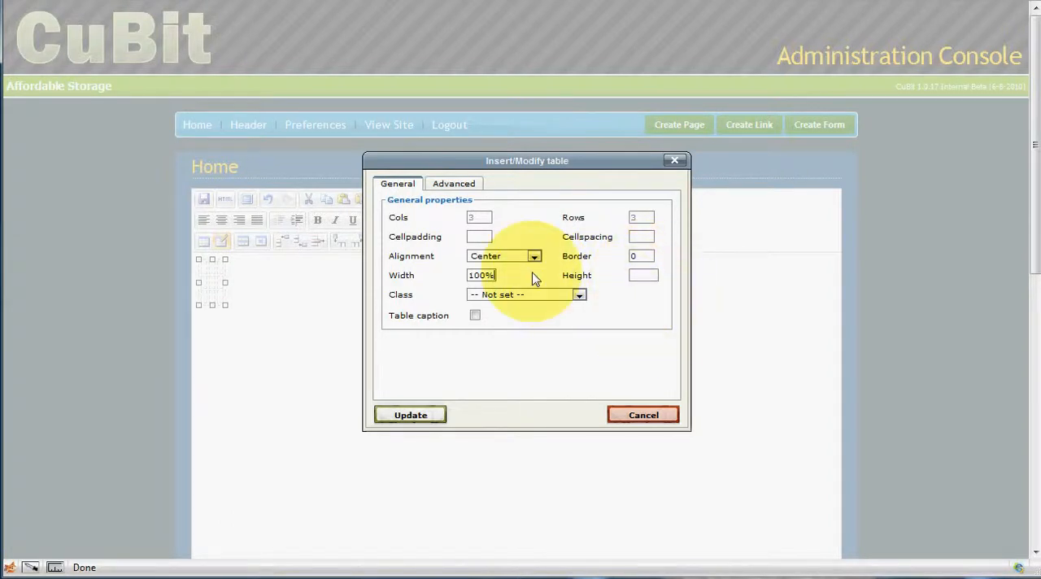
click(478, 237)
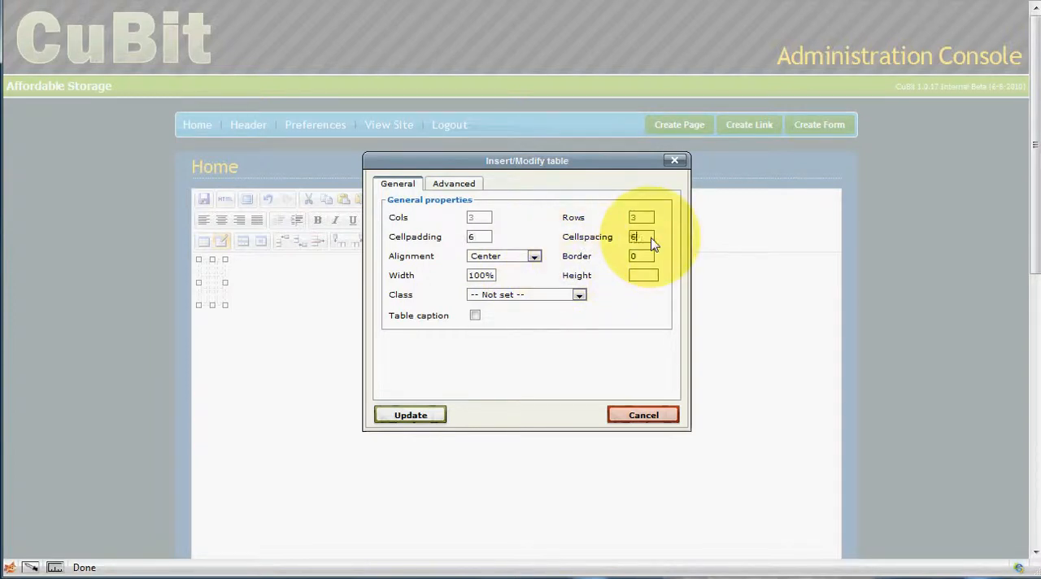
click(411, 416)
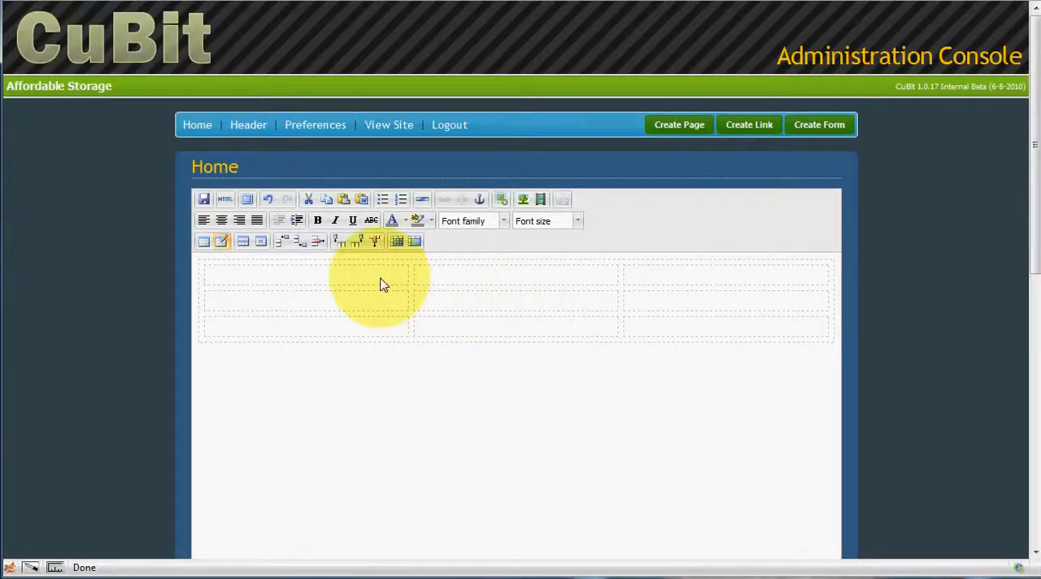
click(472, 280)
click(654, 281)
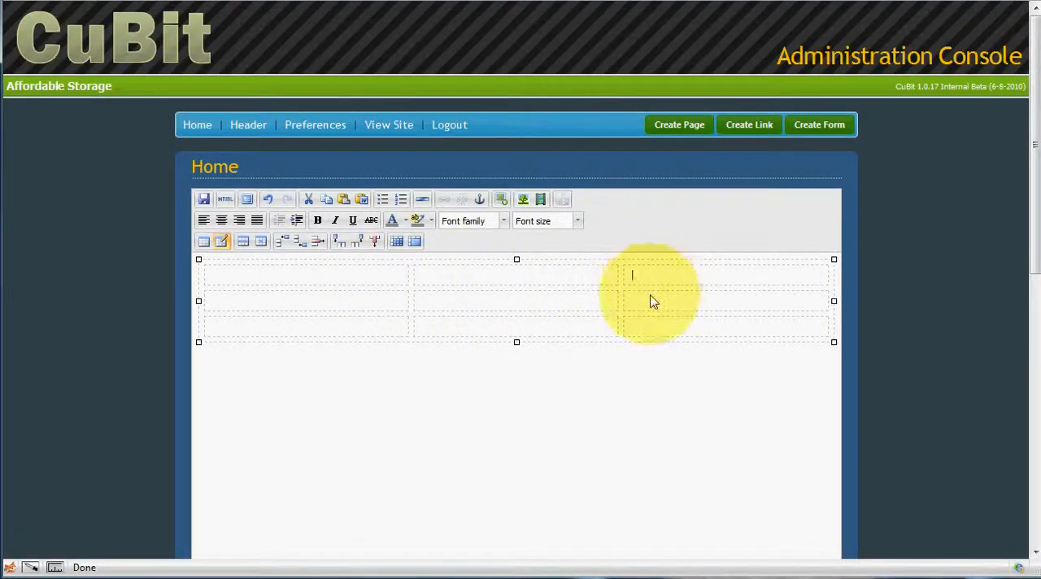
click(645, 303)
click(423, 310)
click(365, 304)
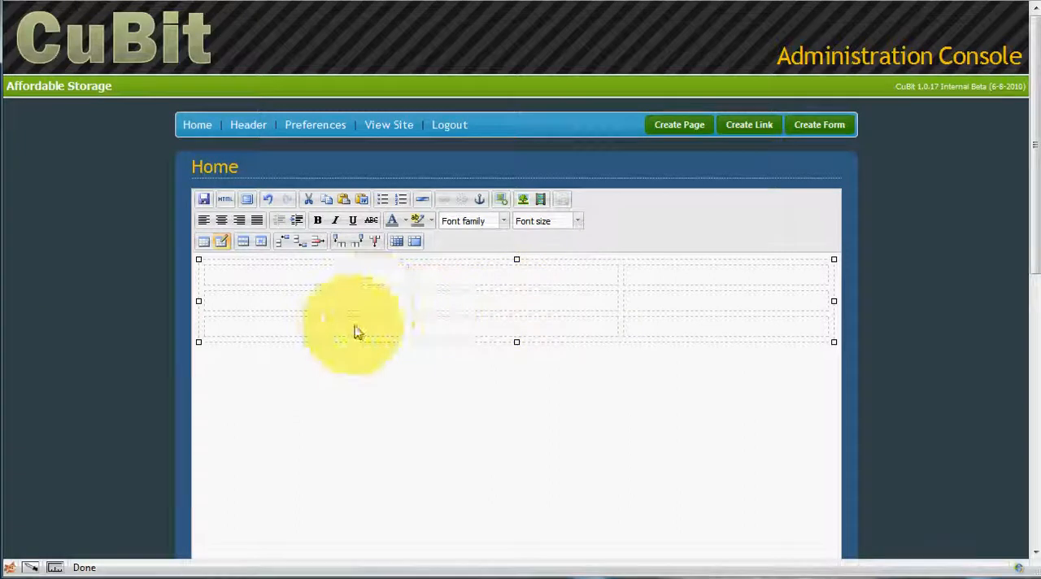
click(475, 335)
click(640, 329)
click(330, 281)
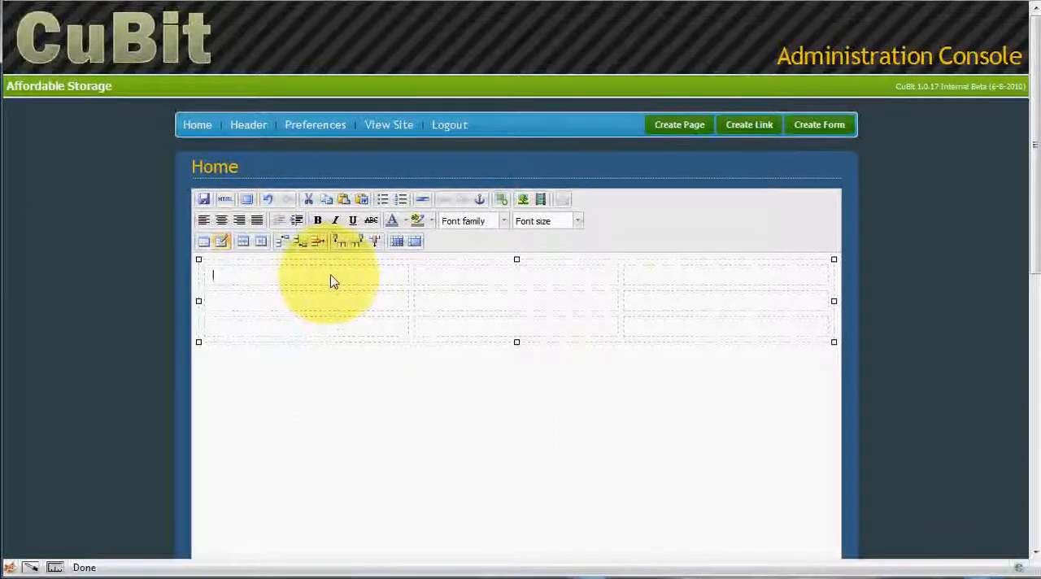
Step: Enlarge the table to about 795 wide by 243 high, and widen the content editor area
drag(517, 348, 513, 453)
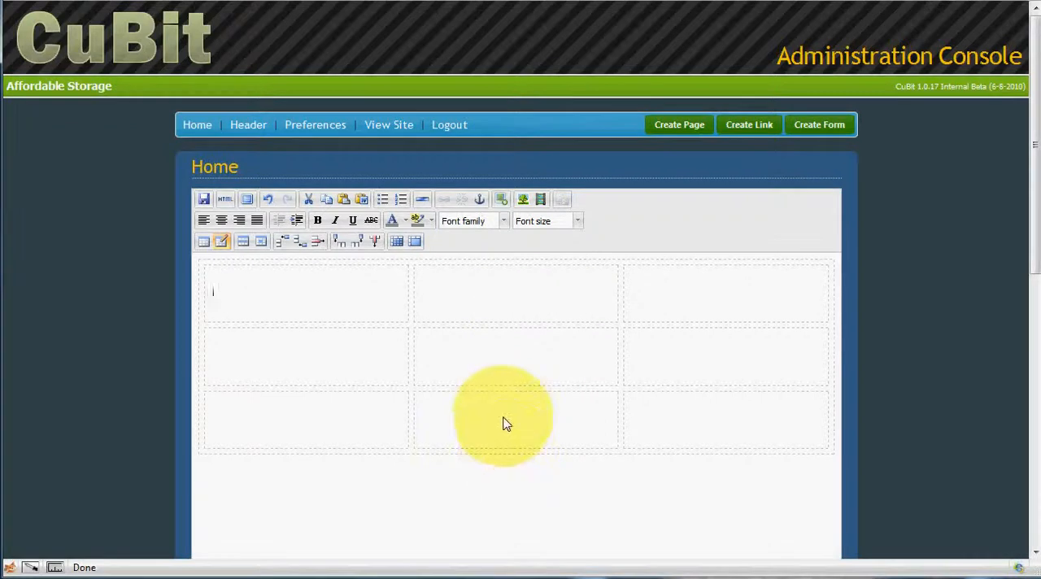
click(505, 423)
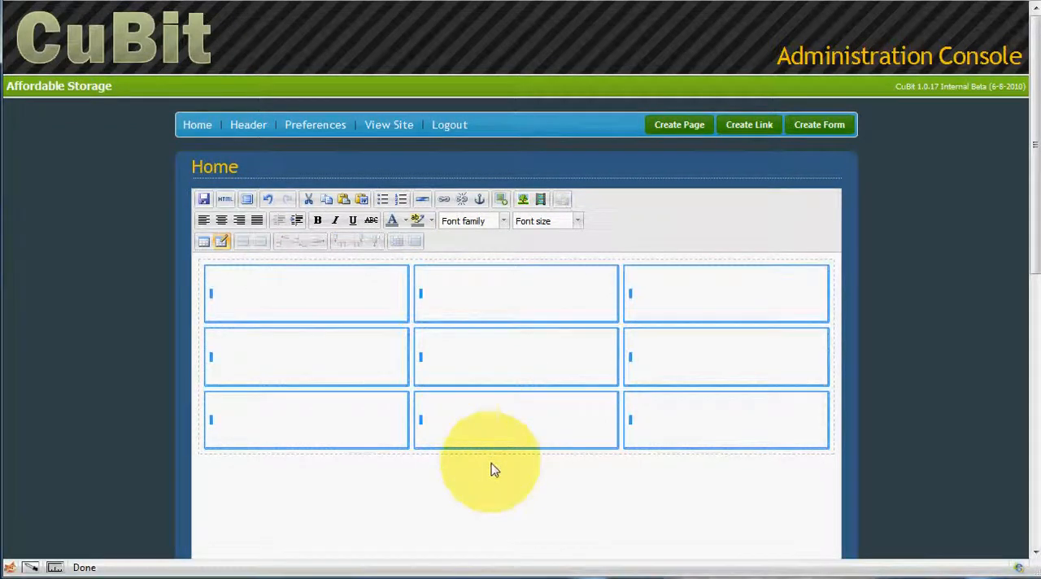
click(472, 302)
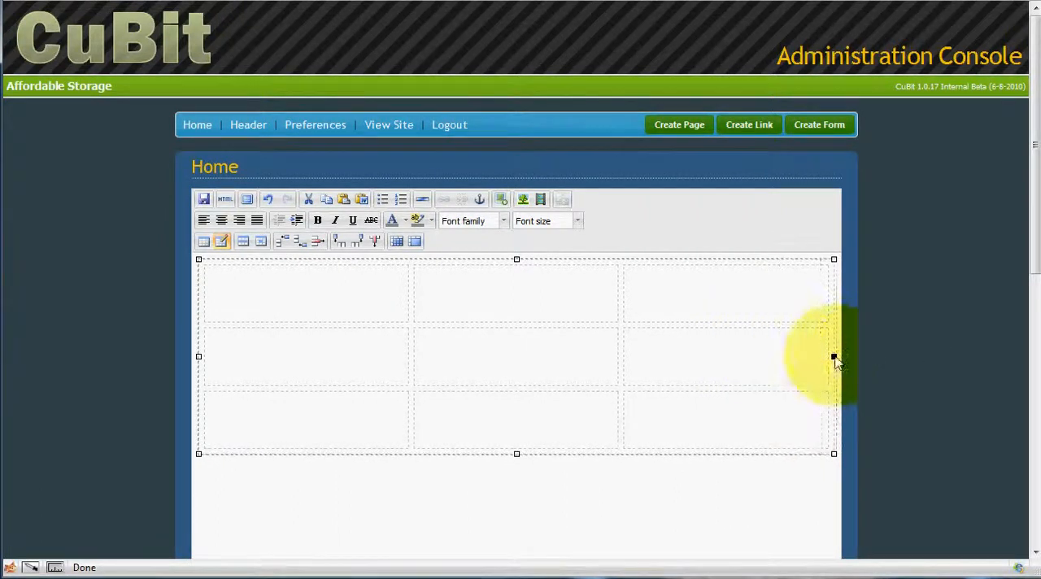
scroll(842, 469, down, 3)
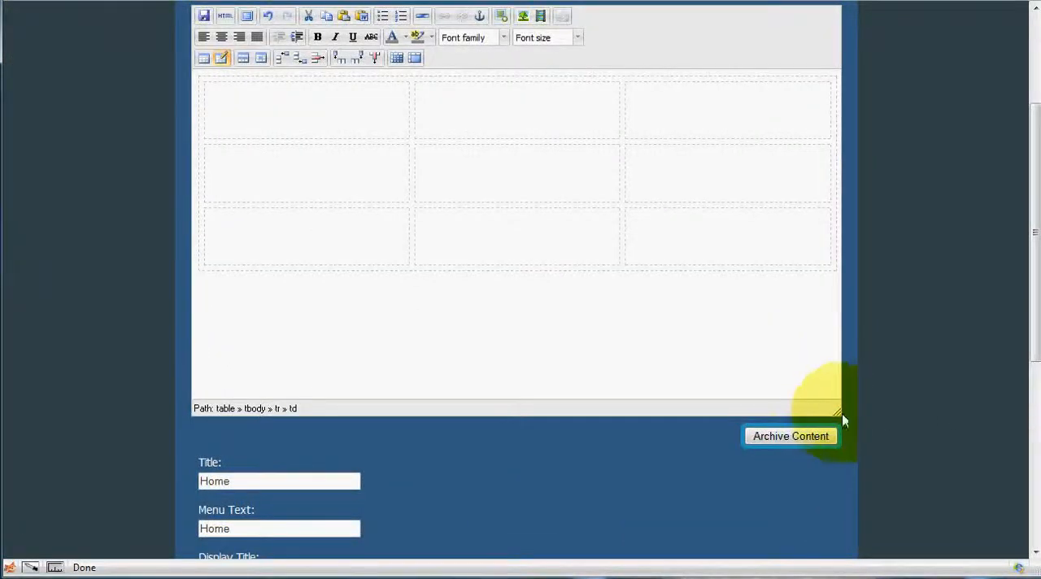
drag(845, 420, 992, 425)
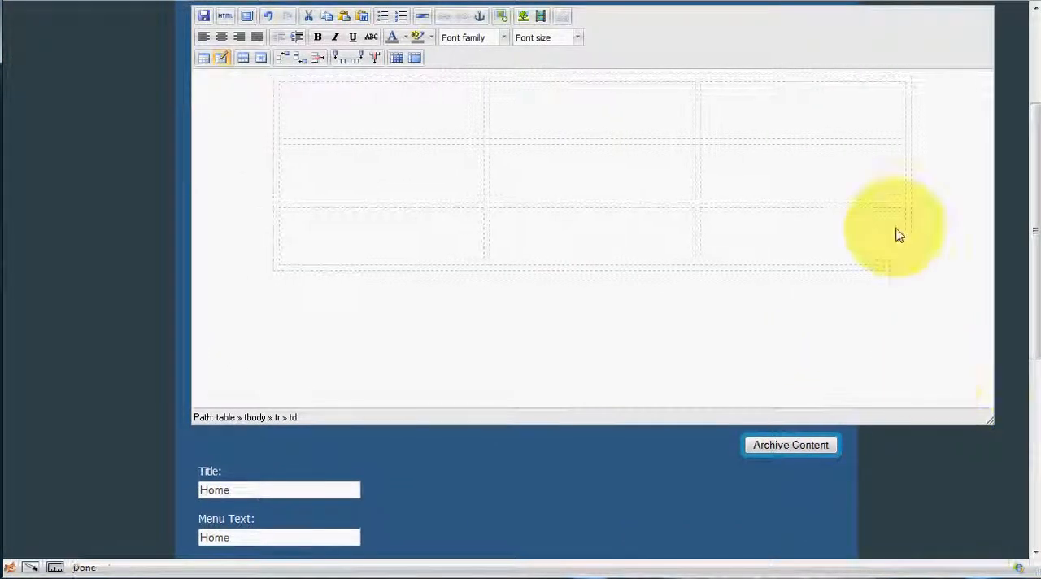
Step: Check the table's width in its table properties and close them without changes
click(923, 180)
click(914, 187)
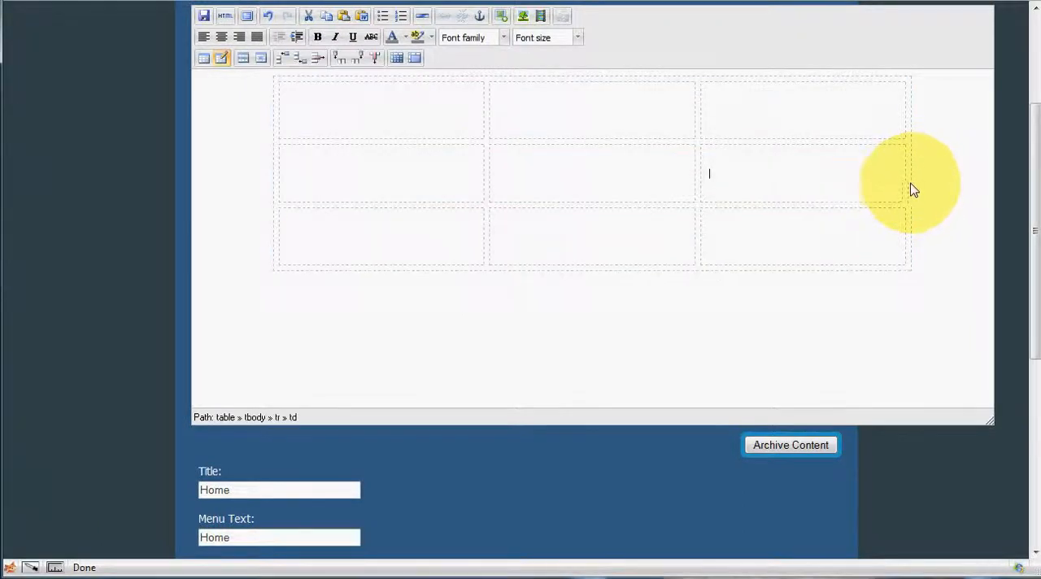
click(911, 189)
click(857, 188)
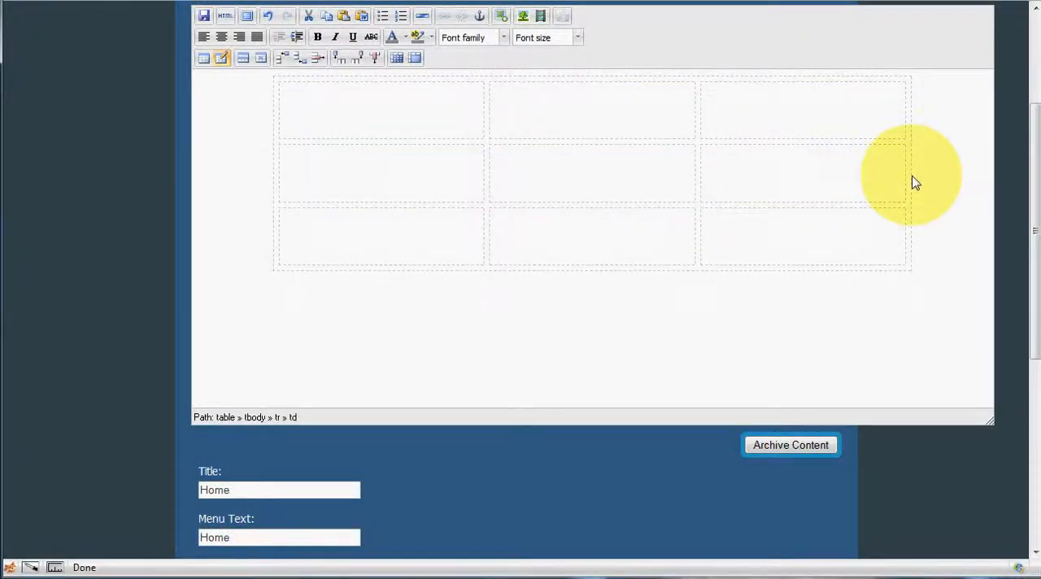
click(909, 182)
right_click(877, 180)
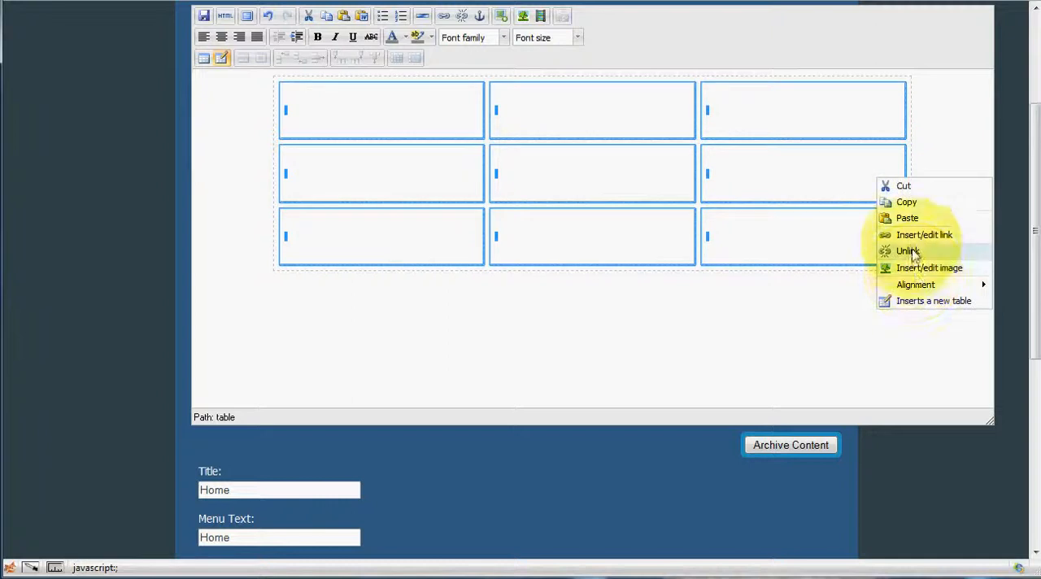
click(818, 174)
right_click(816, 171)
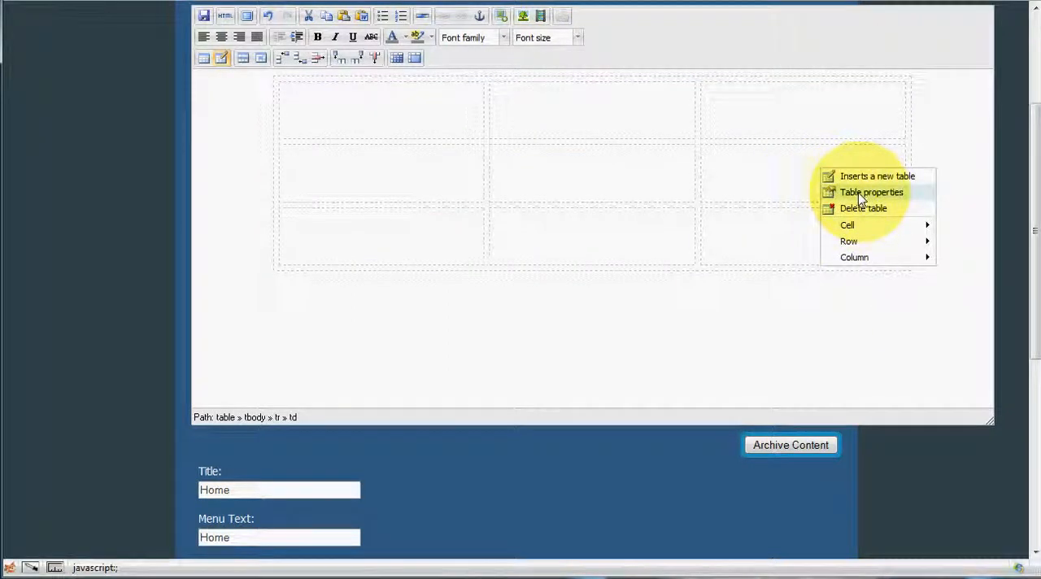
click(831, 190)
drag(496, 276, 395, 295)
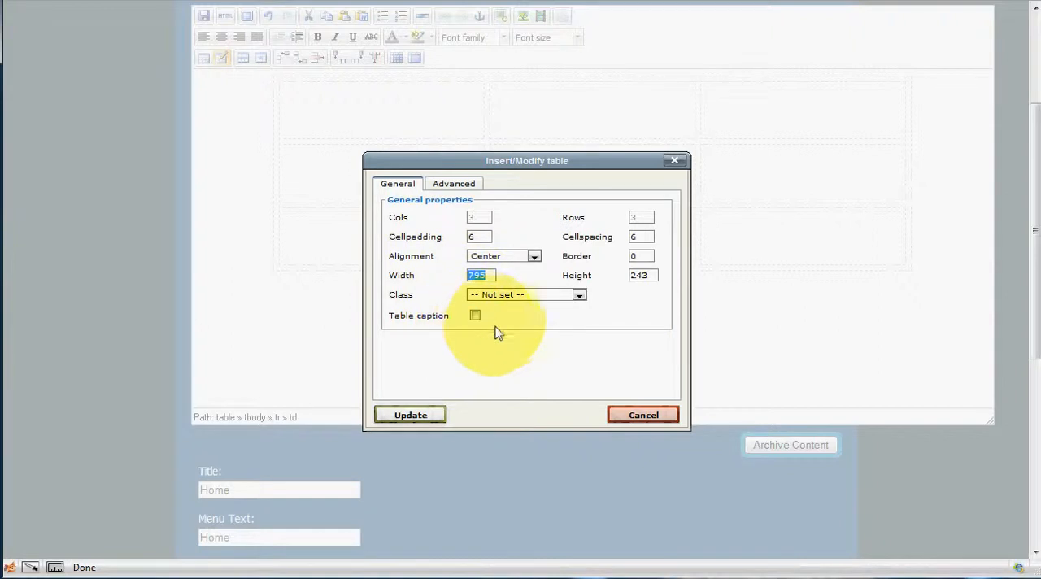
click(643, 415)
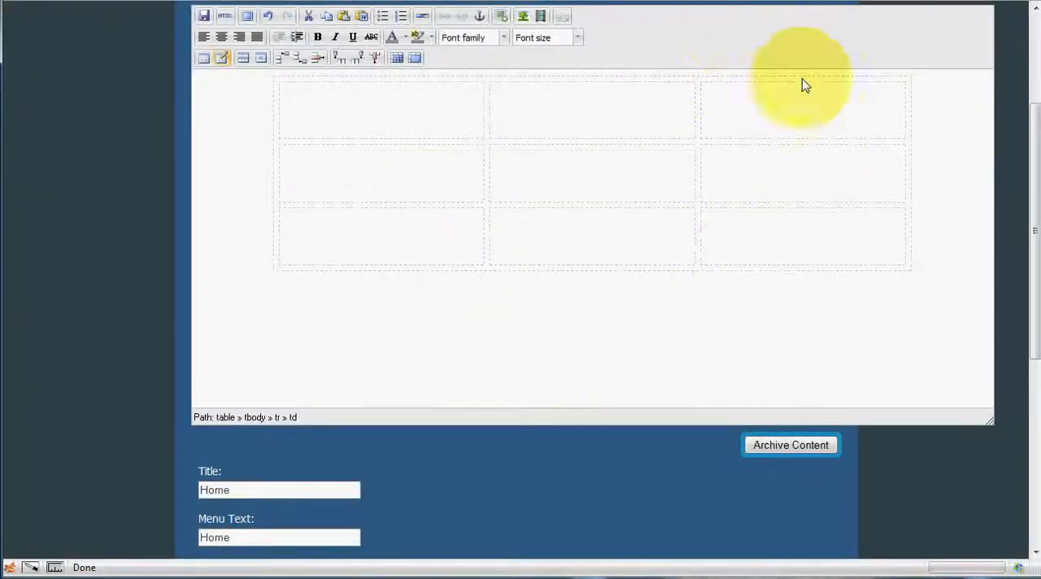
Step: Save the Home page and reload the live Banks Landscaping website
click(204, 15)
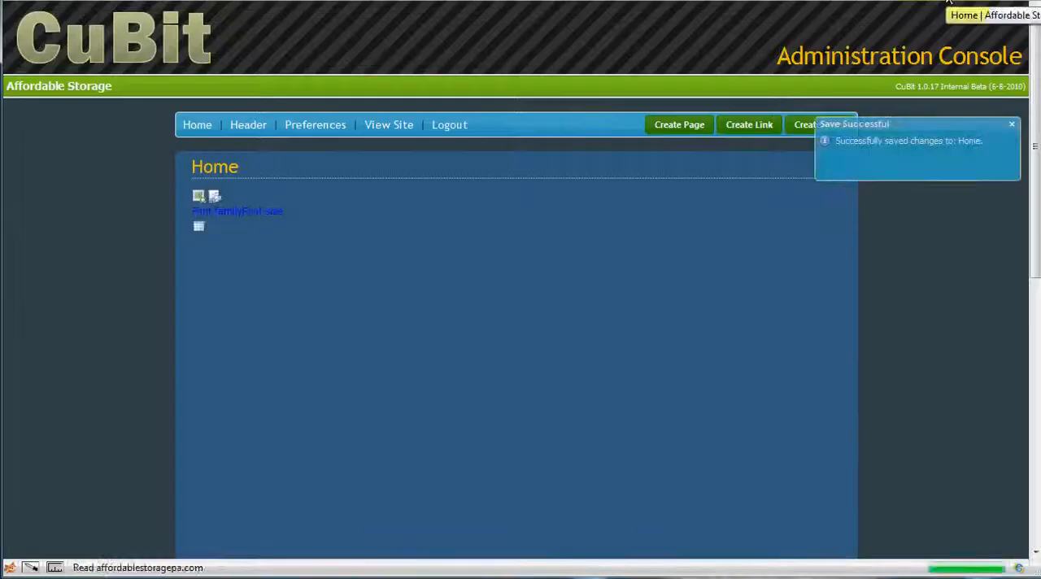
click(959, 10)
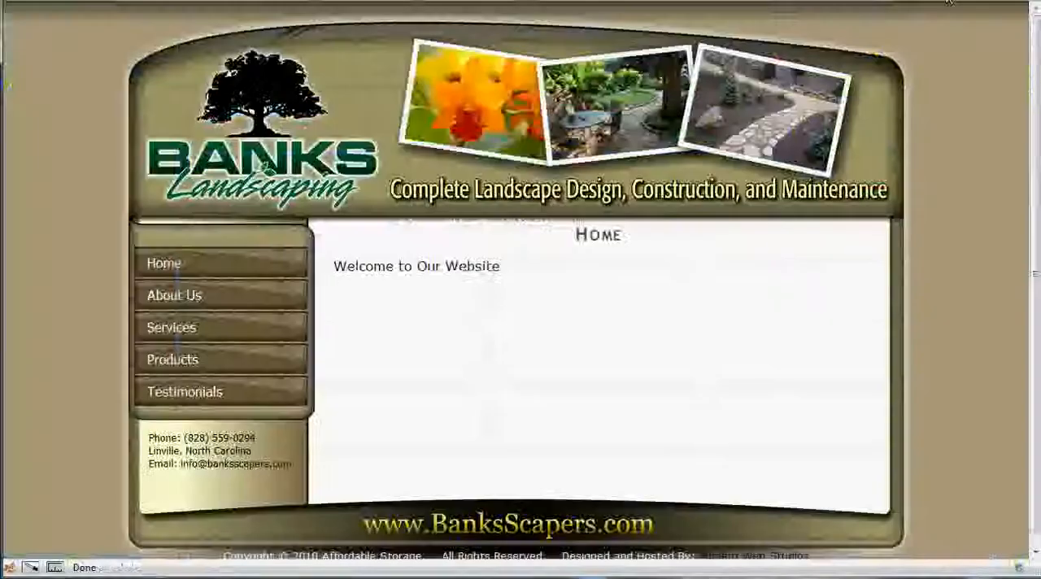
key(F5)
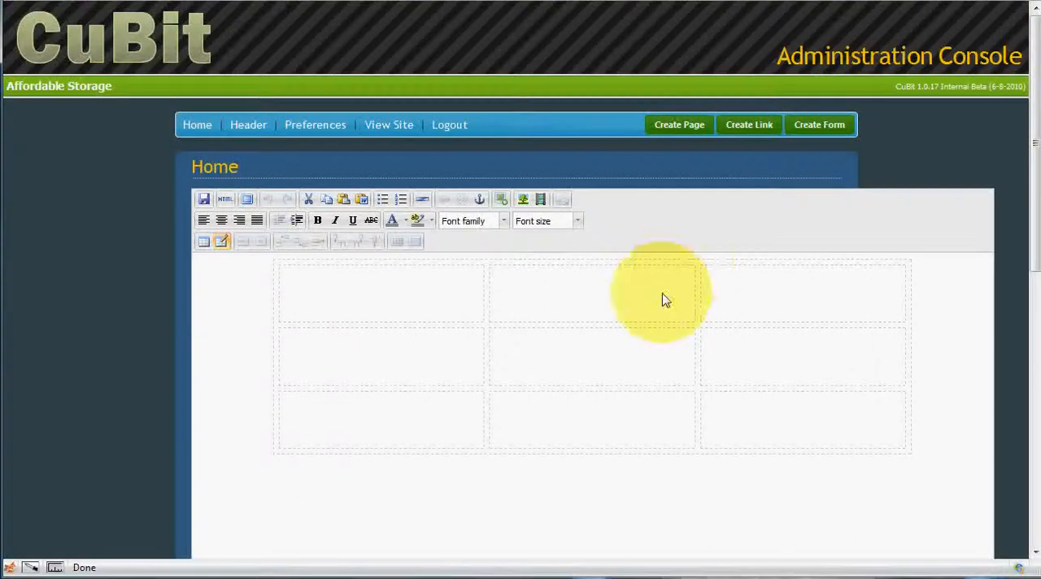
Step: Set the table's width to 700 in its table properties
click(640, 296)
right_click(640, 296)
click(677, 311)
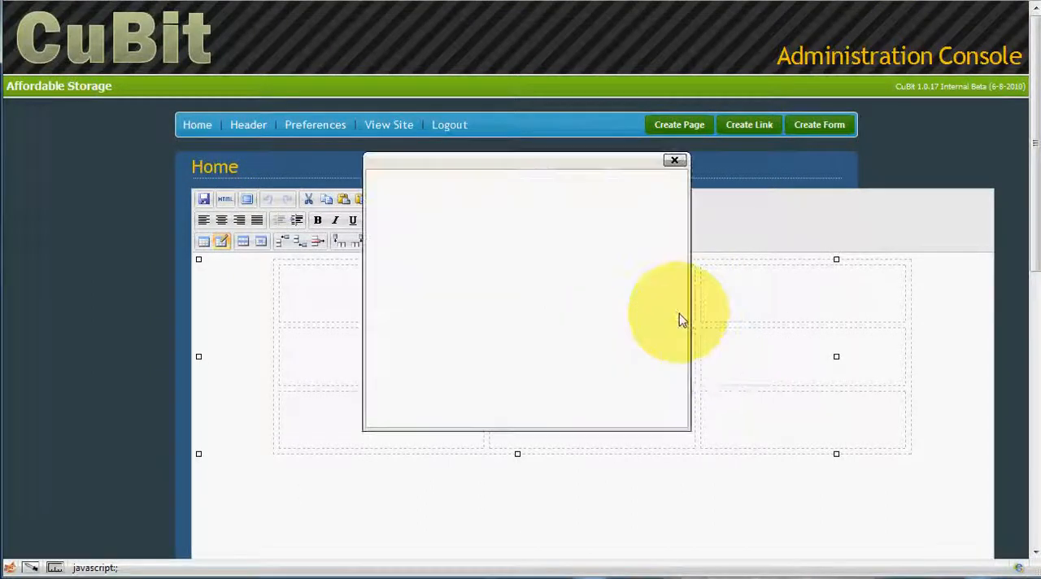
double_click(486, 275)
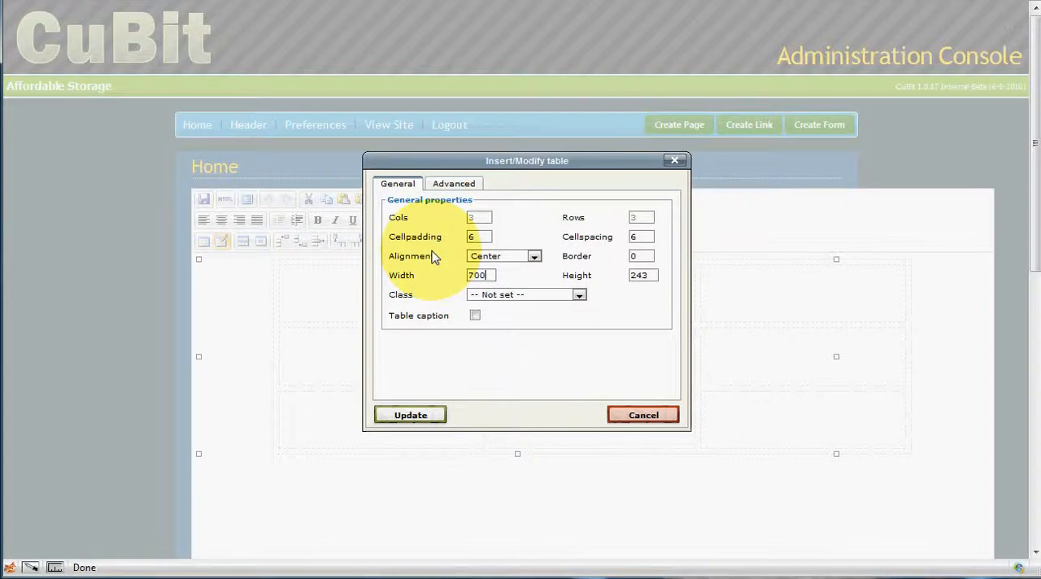
click(411, 416)
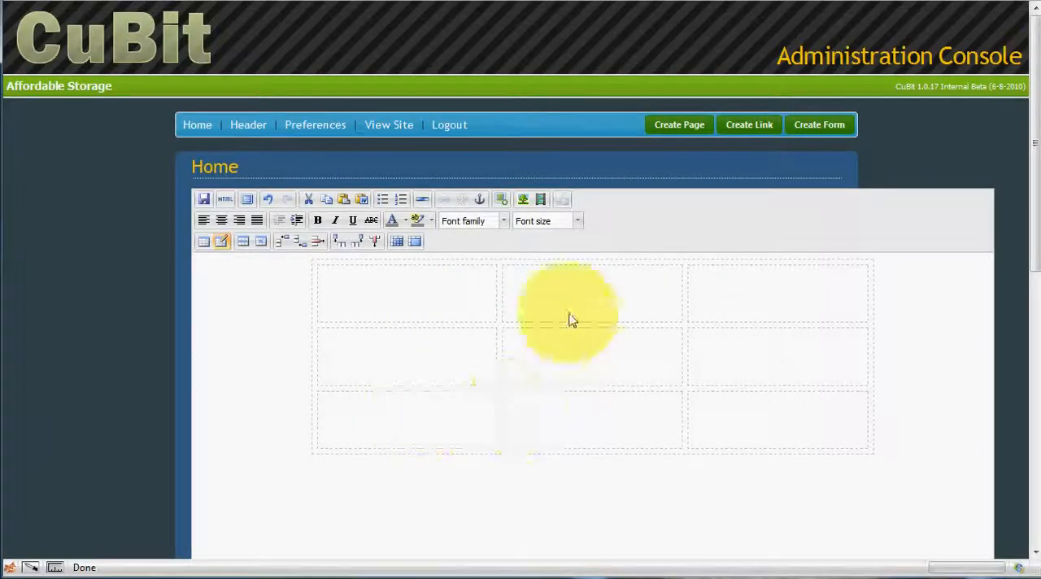
Step: Save the changed table width, look at the live Home page and return to the page editor
click(204, 200)
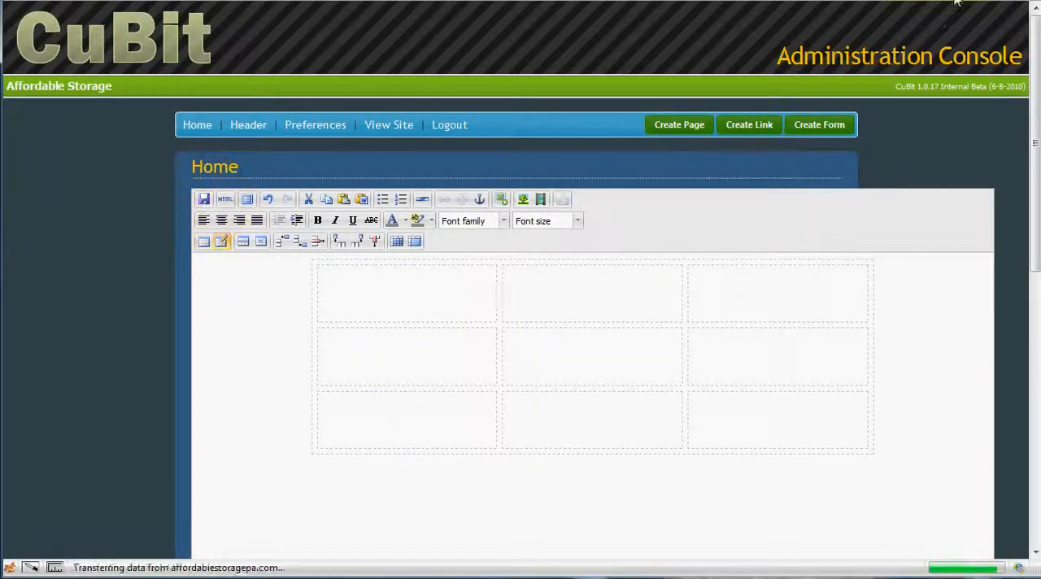
click(956, 1)
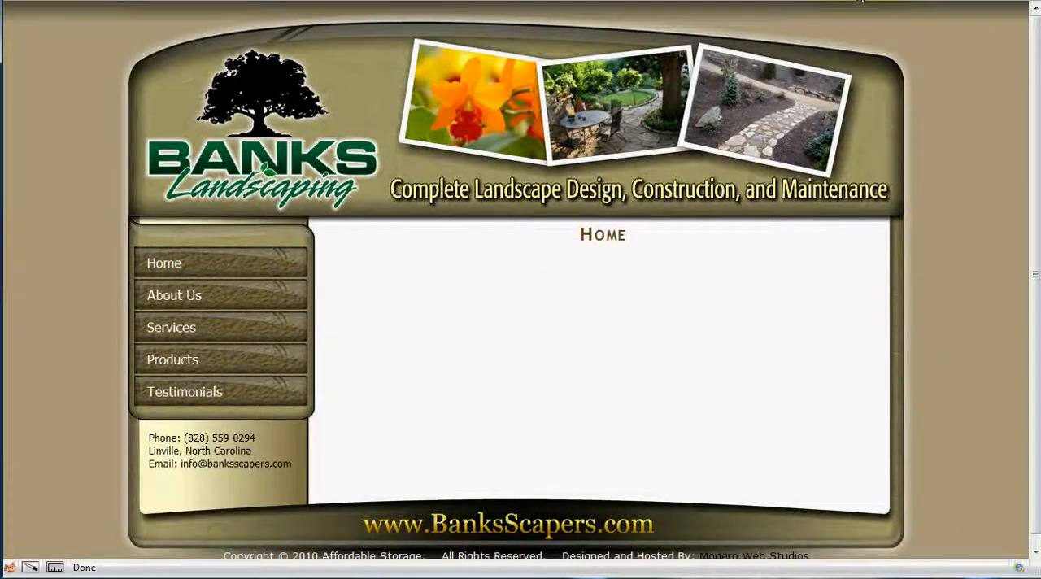
click(862, 1)
click(567, 296)
click(781, 298)
click(750, 352)
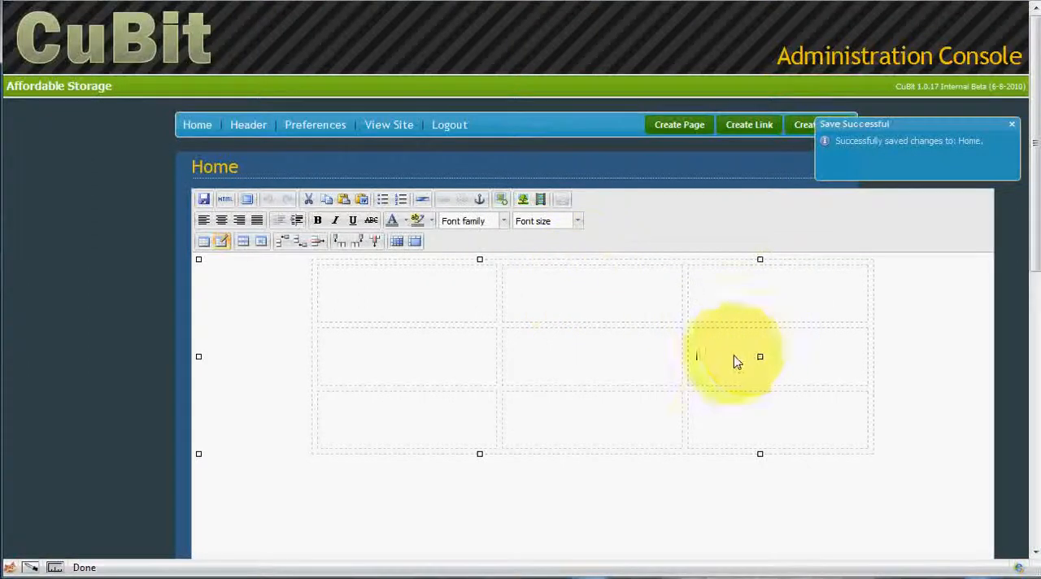
click(558, 372)
click(472, 363)
click(596, 420)
click(742, 427)
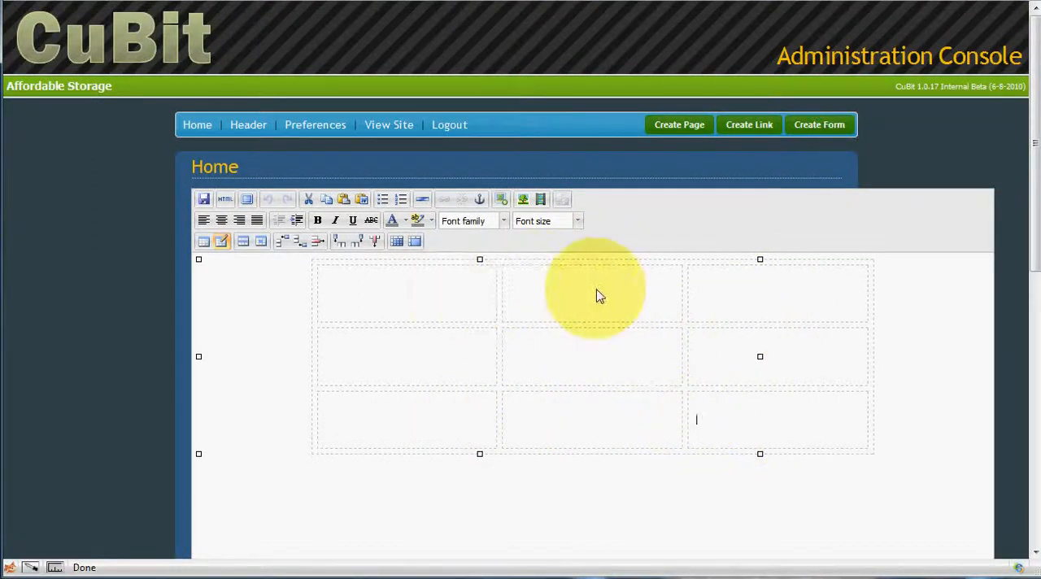
Step: Switch to the SiteTechSupport.com website and open the Table Templates page from the CuBit Tools of its video tutorials
click(756, 3)
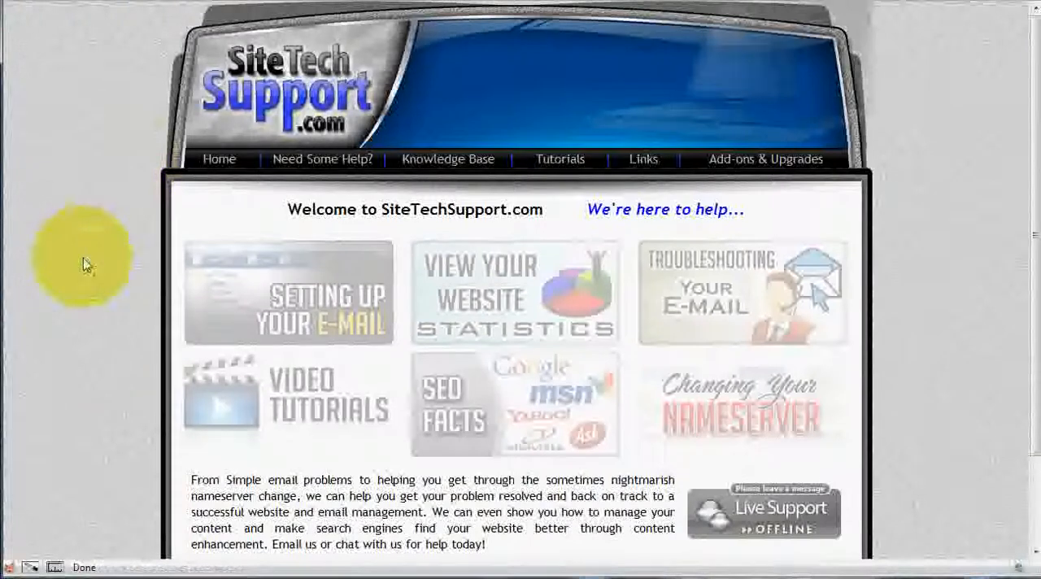
click(270, 403)
scroll(399, 390, down, 15)
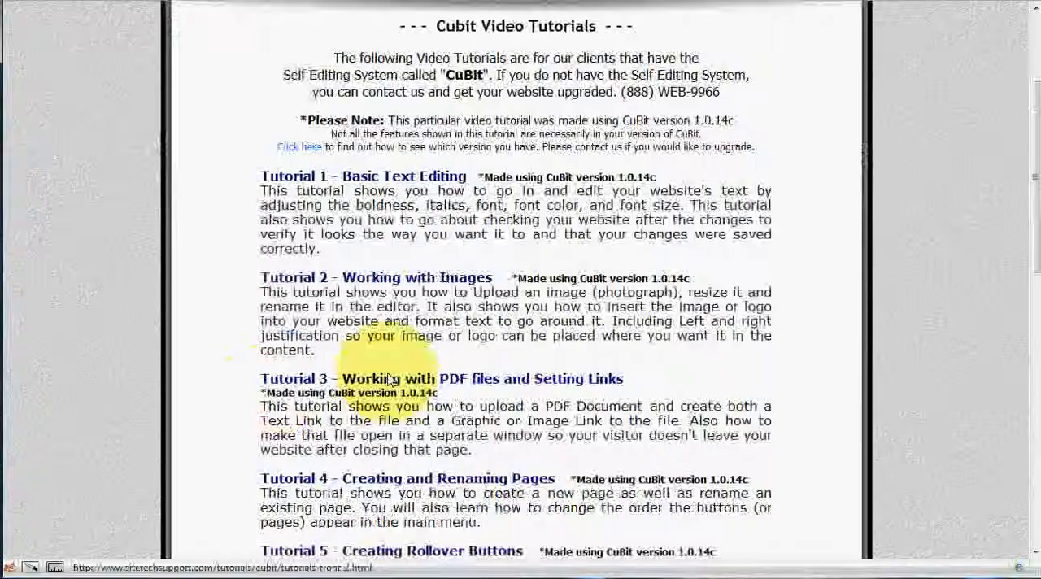
scroll(398, 390, down, 3)
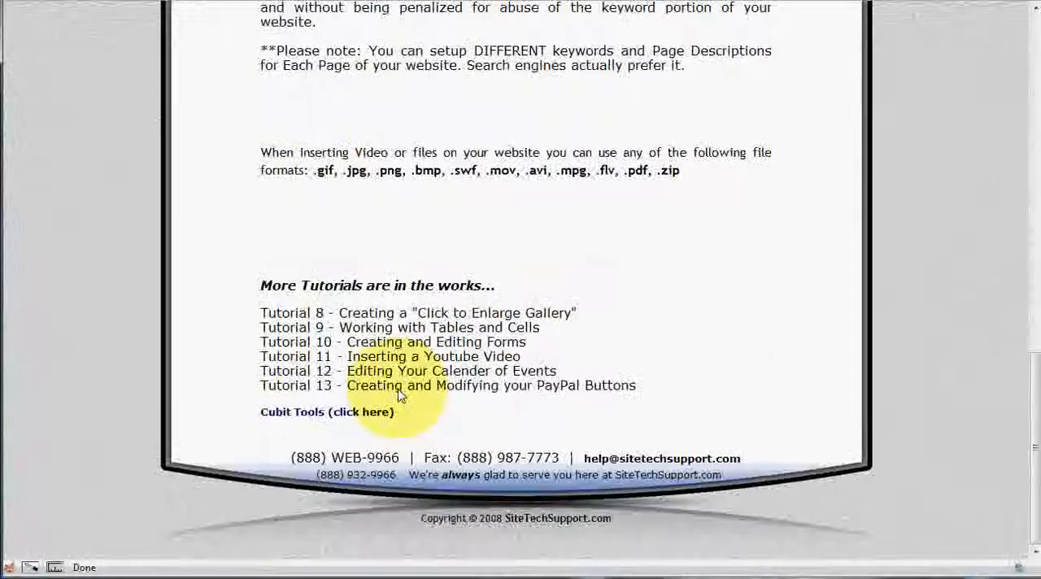
click(301, 415)
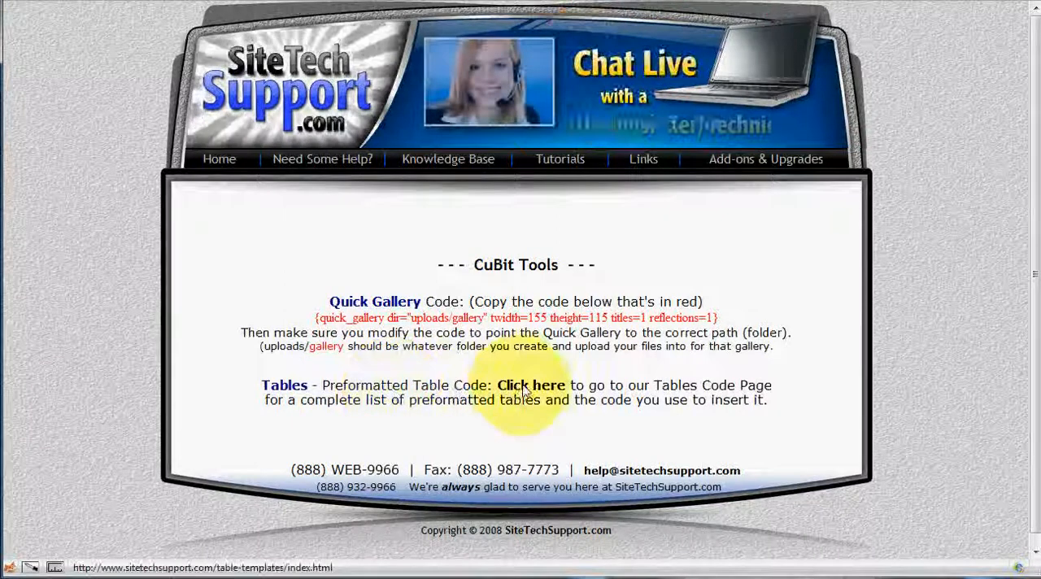
click(526, 389)
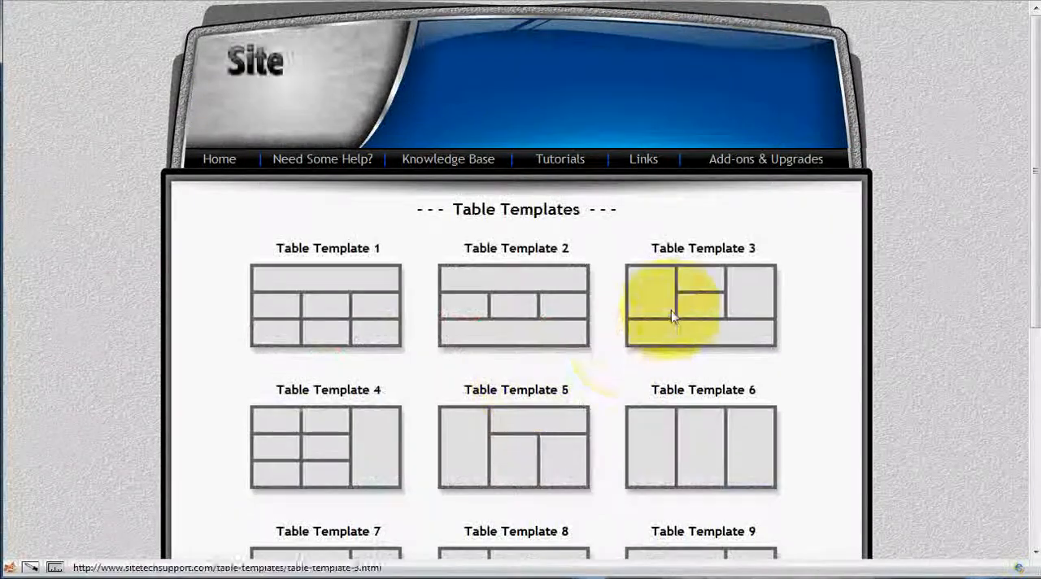
Step: Open Table Template 7 and select all of its content for copying
scroll(673, 313, down, 2)
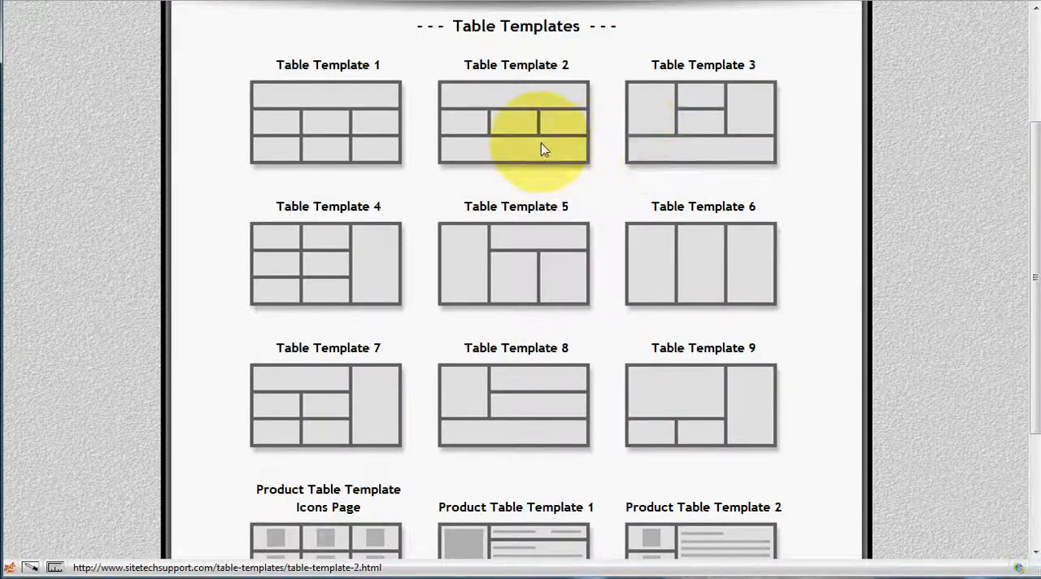
click(325, 406)
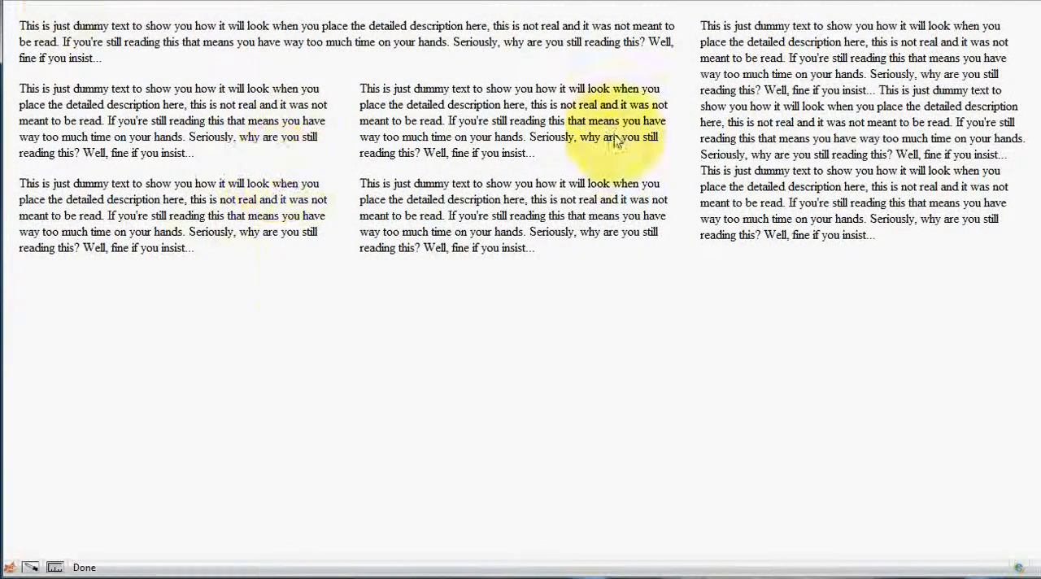
key(ctrl+a)
key(ctrl+c)
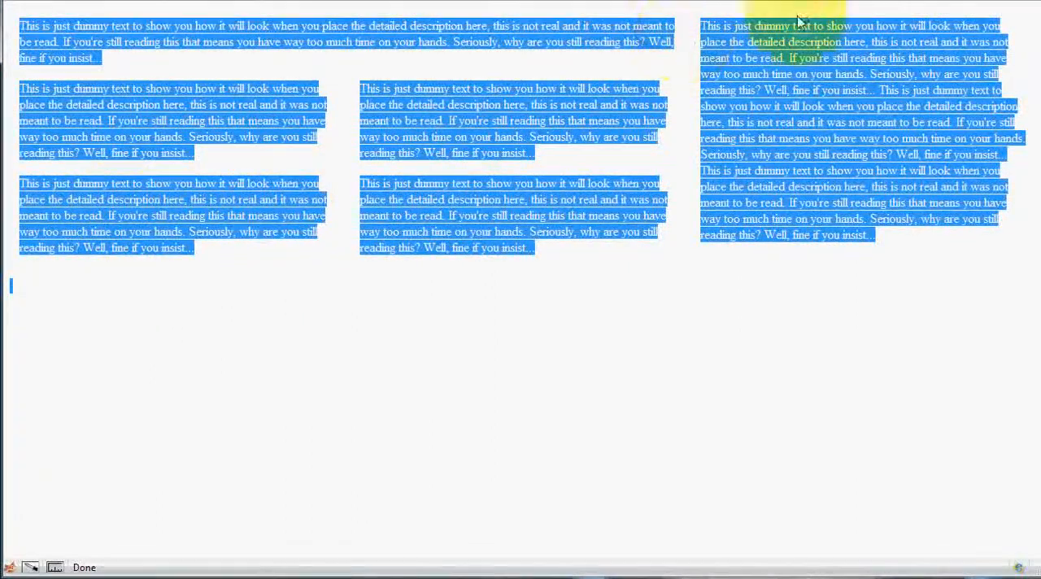
Step: Return to the CuBit Home page editor, narrow the editing area to the page frame's width and paste the copied table template
click(869, 0)
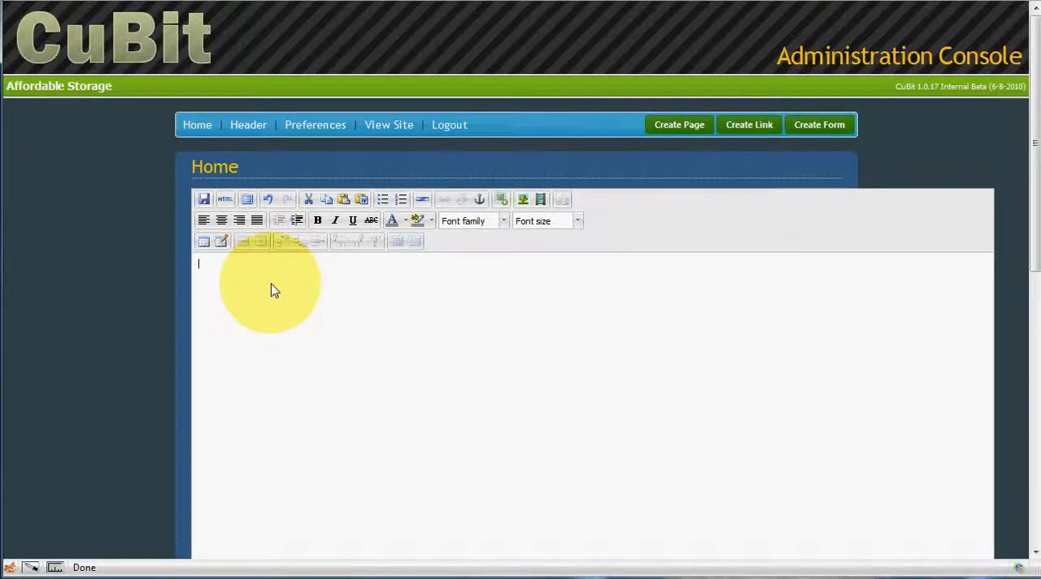
scroll(780, 350, down, 4)
drag(990, 426, 851, 413)
scroll(488, 254, up, 4)
click(342, 293)
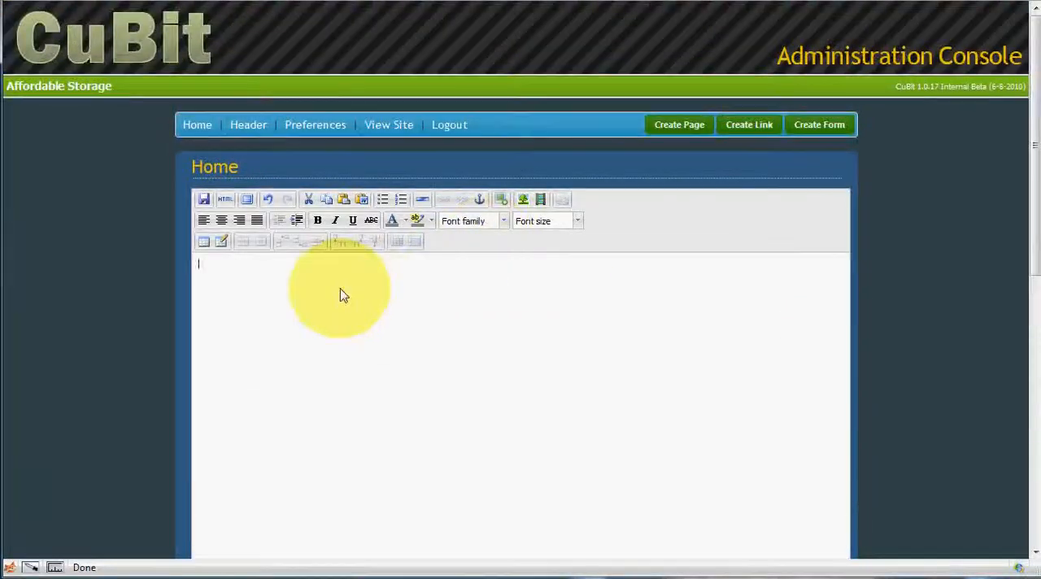
key(ctrl+v)
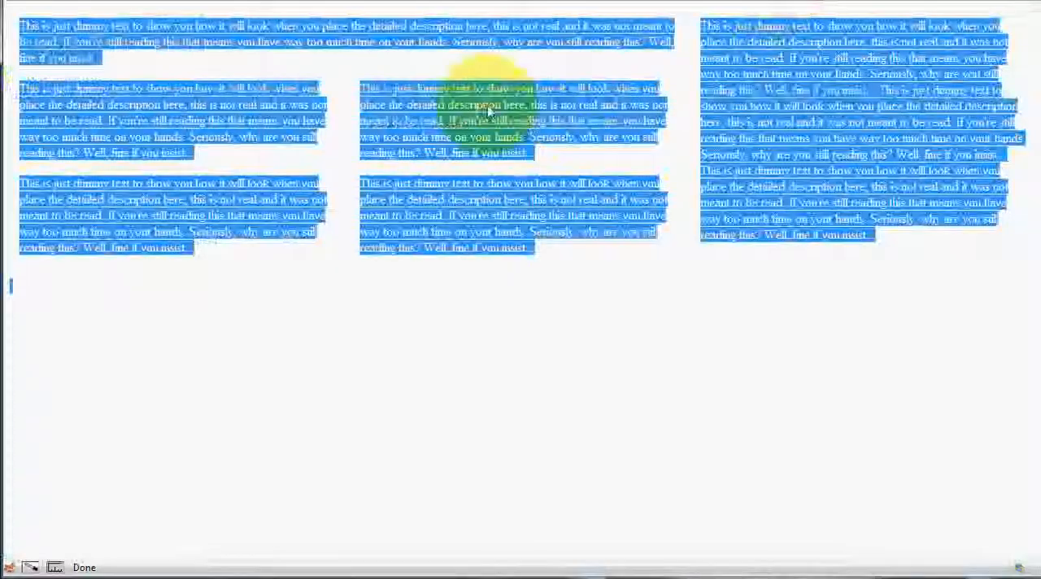
click(371, 65)
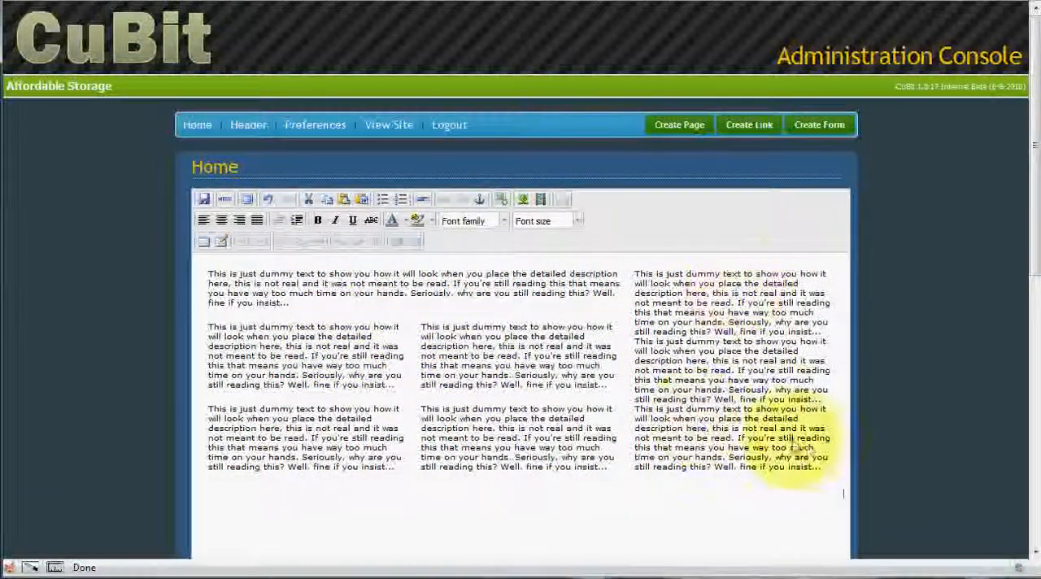
Step: Save the Home page with the pasted table template
drag(815, 466, 744, 411)
click(561, 336)
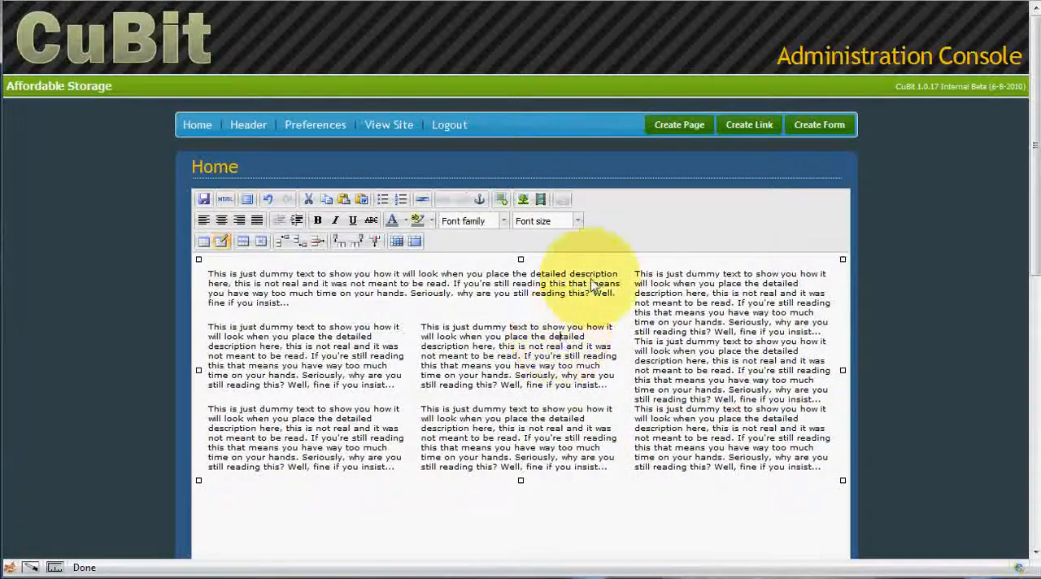
click(204, 200)
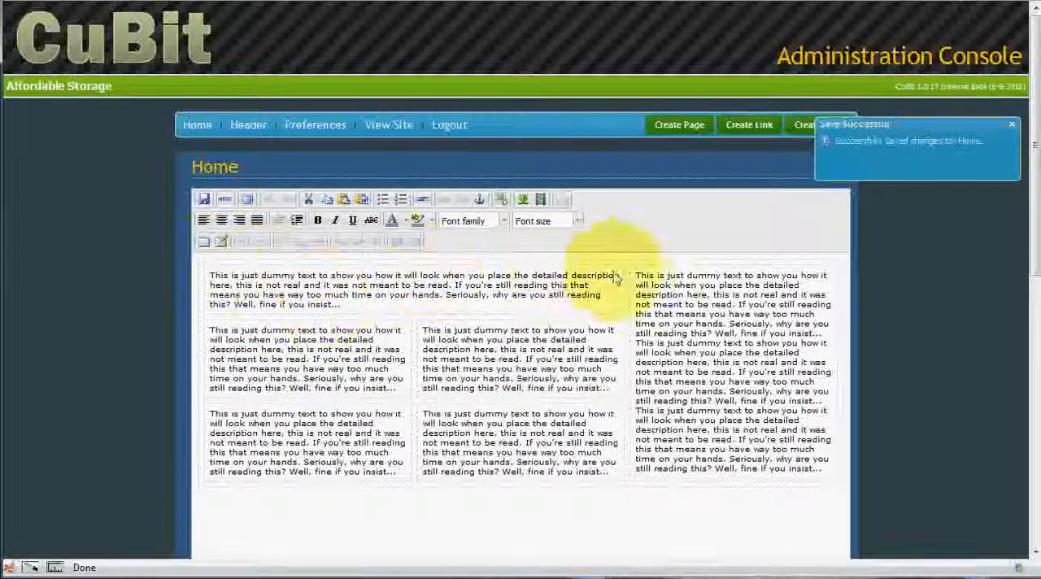
Step: Replace the dummy text in the table's wide top cell with "TESTING THE TABLE TEMPLATE"
click(333, 300)
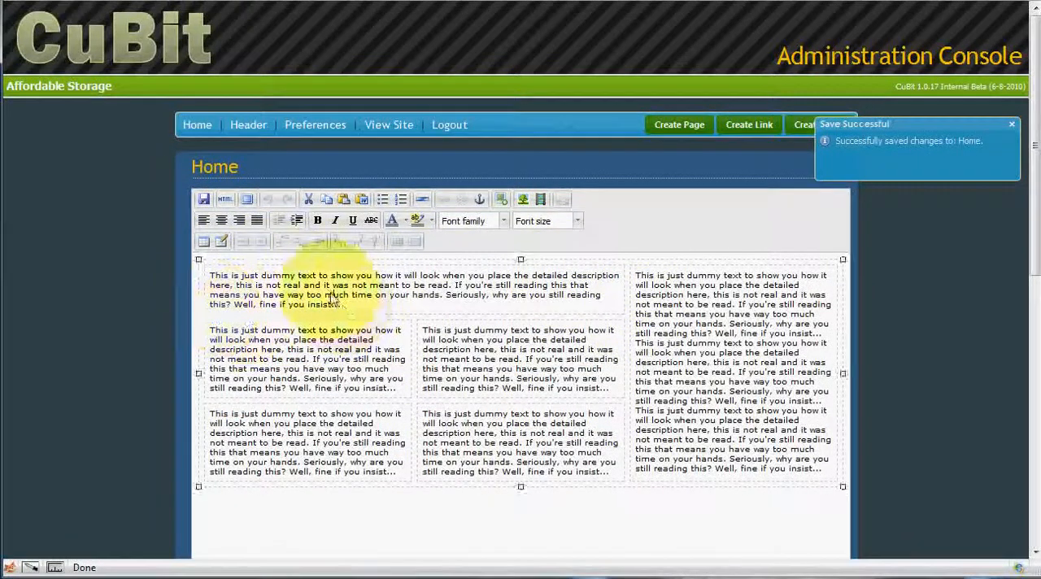
drag(346, 310, 218, 278)
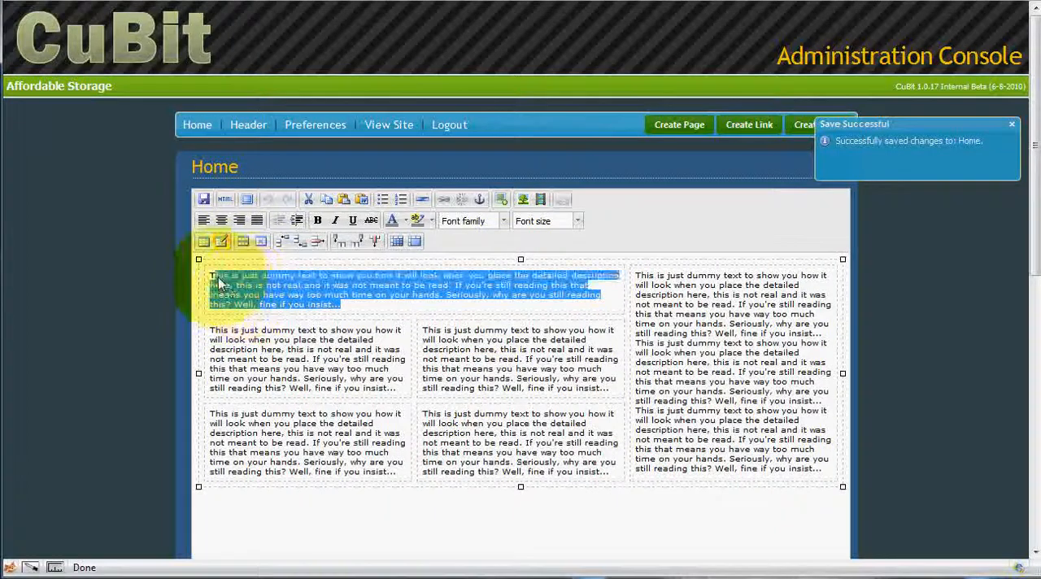
key(Delete)
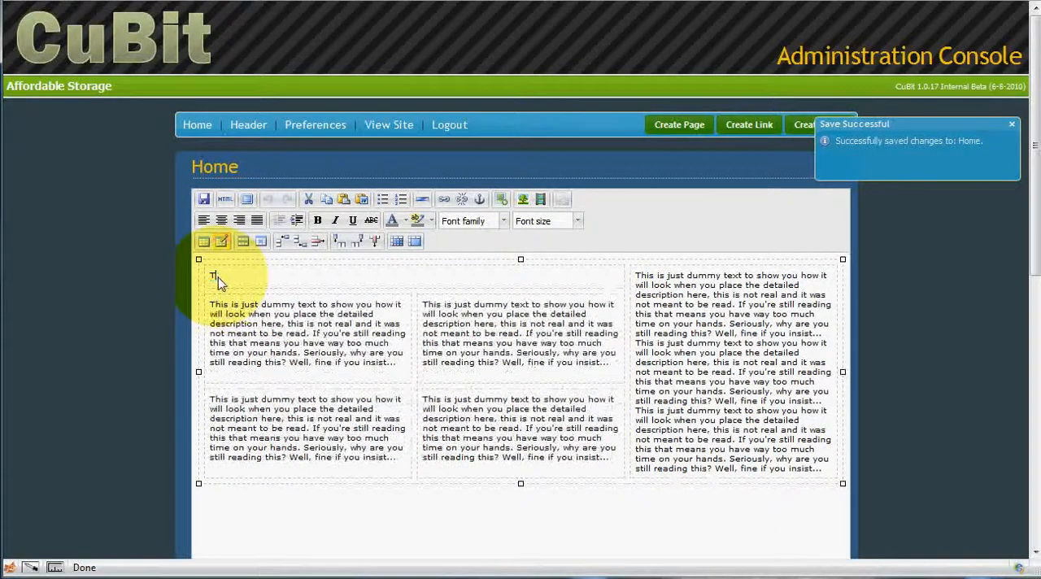
text(TESTIN)
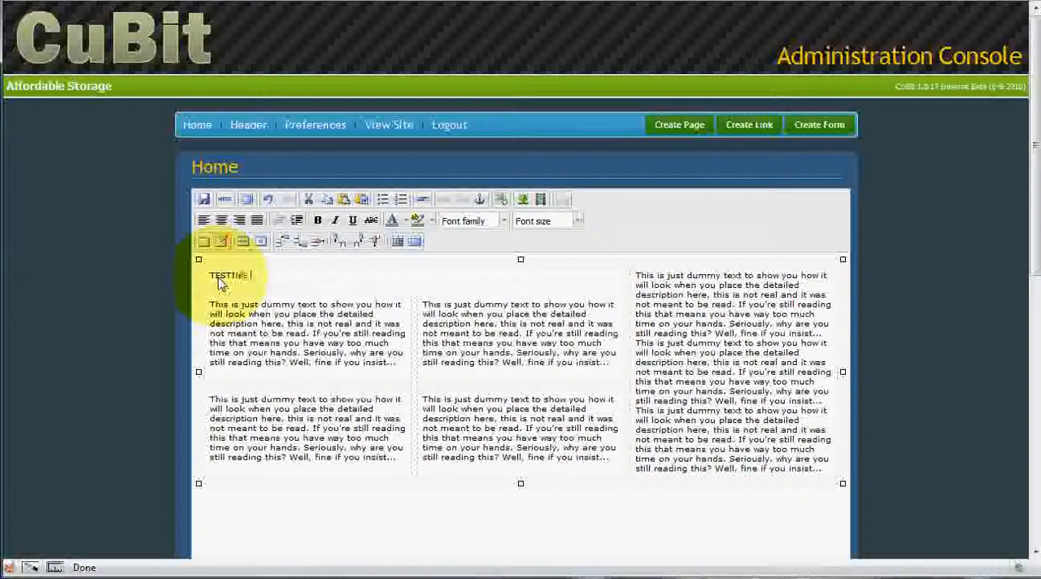
text(G)
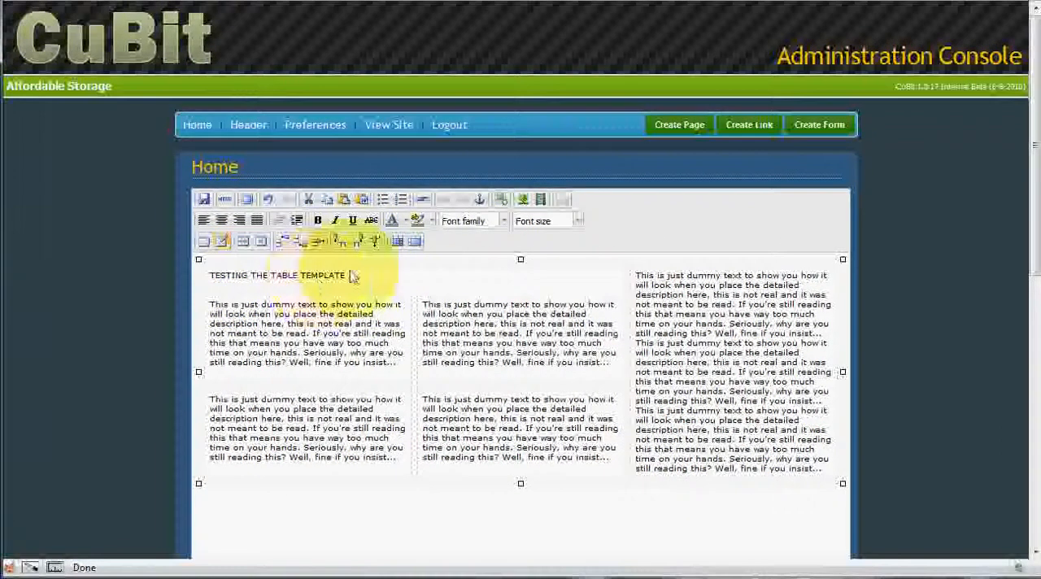
Step: Format the top cell's heading in Arial Black, size 5 (18pt), bold and italic
drag(347, 276, 246, 274)
click(541, 221)
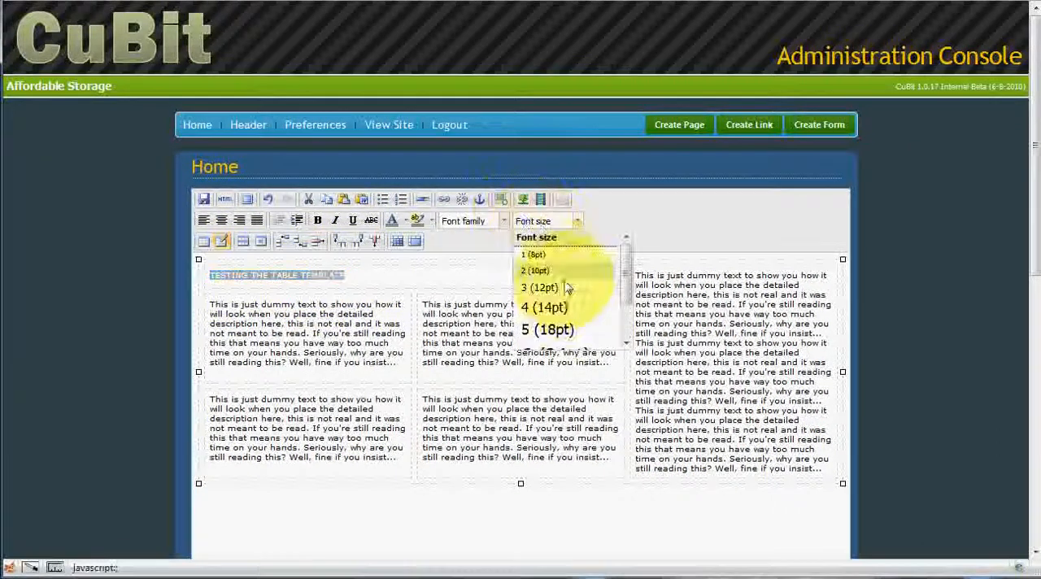
click(573, 328)
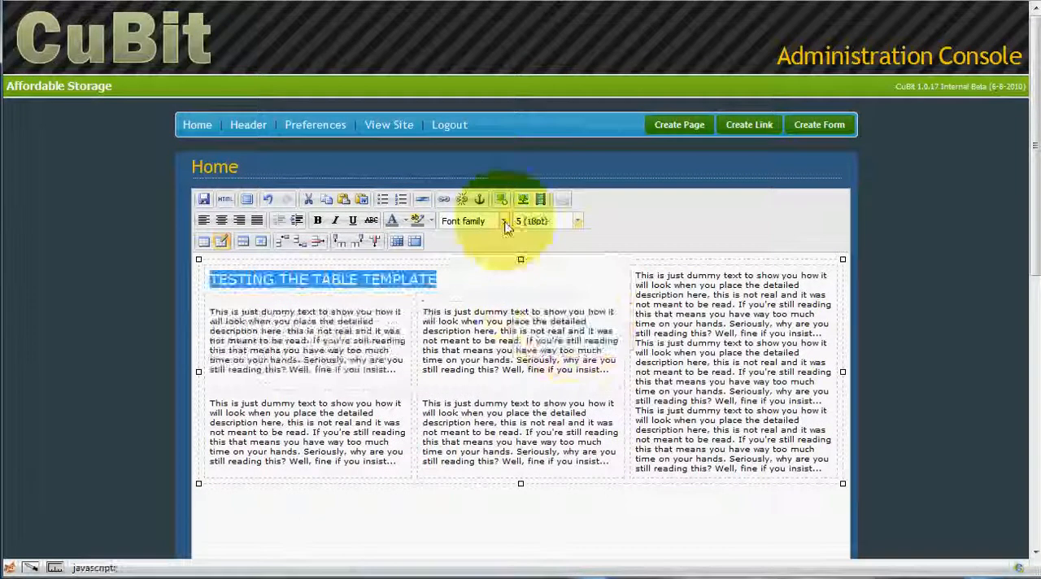
click(503, 220)
click(479, 289)
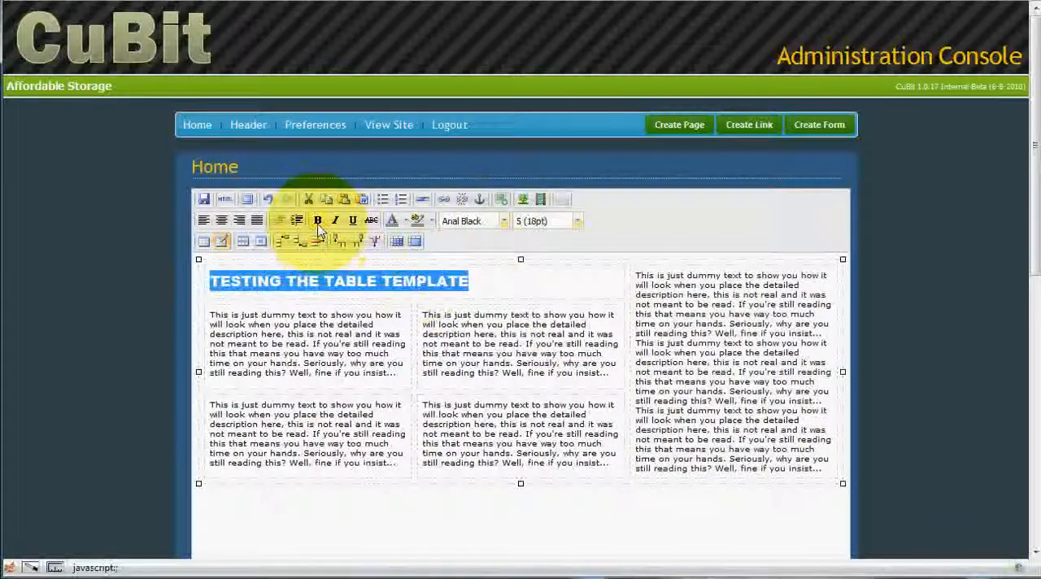
click(336, 222)
click(521, 292)
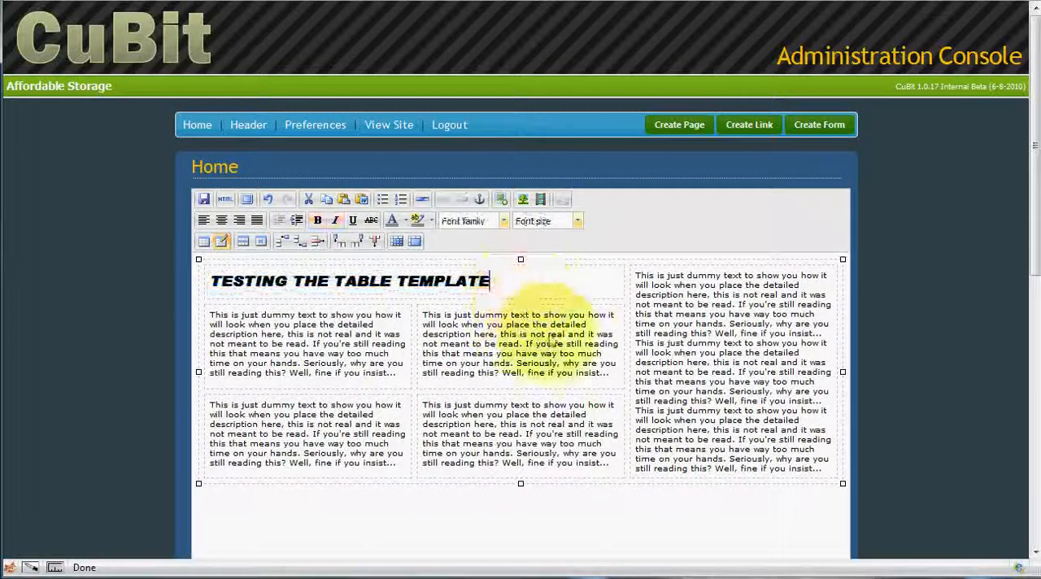
Step: Insert Service_Man.jpg from the uploads/gallery folder before the dummy text in the tall right-hand cell
click(637, 281)
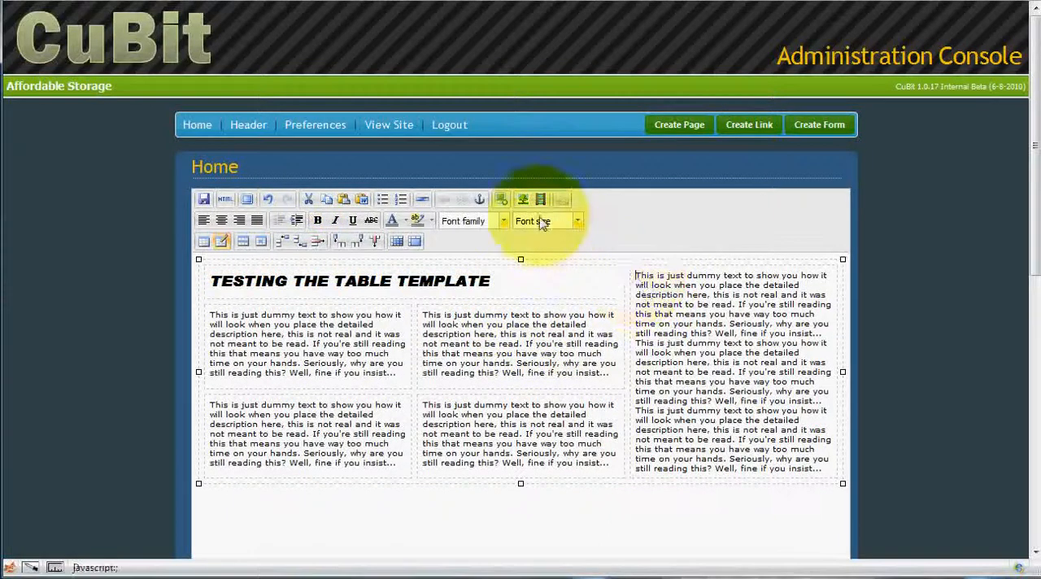
click(502, 201)
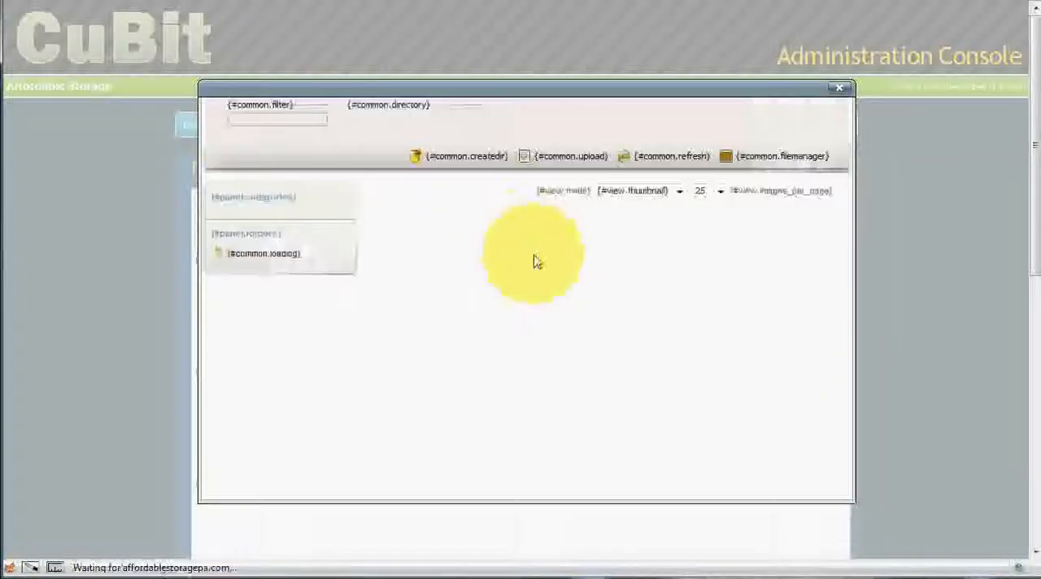
click(425, 236)
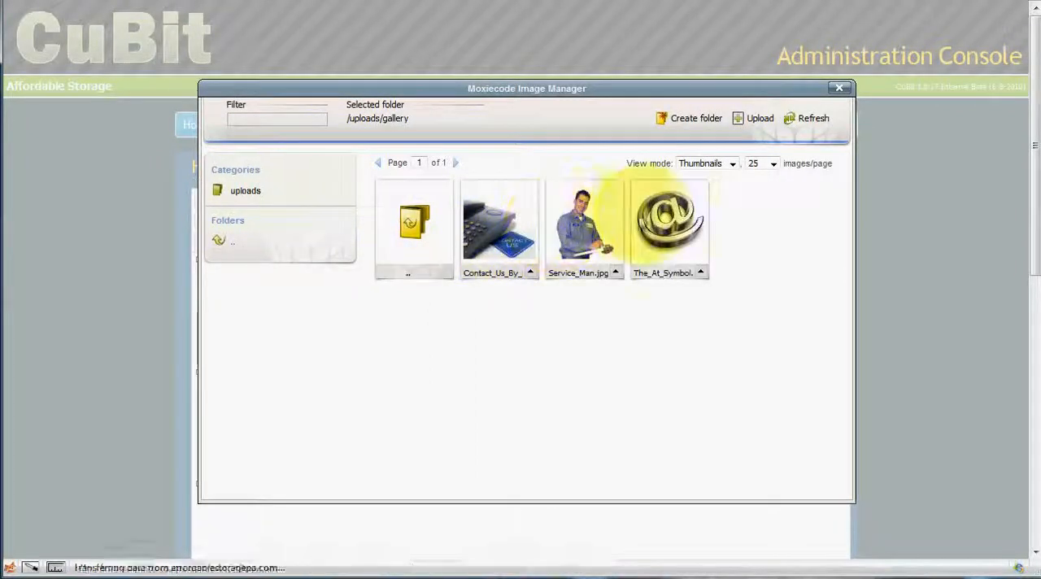
click(573, 228)
Step: Shrink the inserted service man picture proportionally so it fits the right-hand column
scroll(679, 329, down, 3)
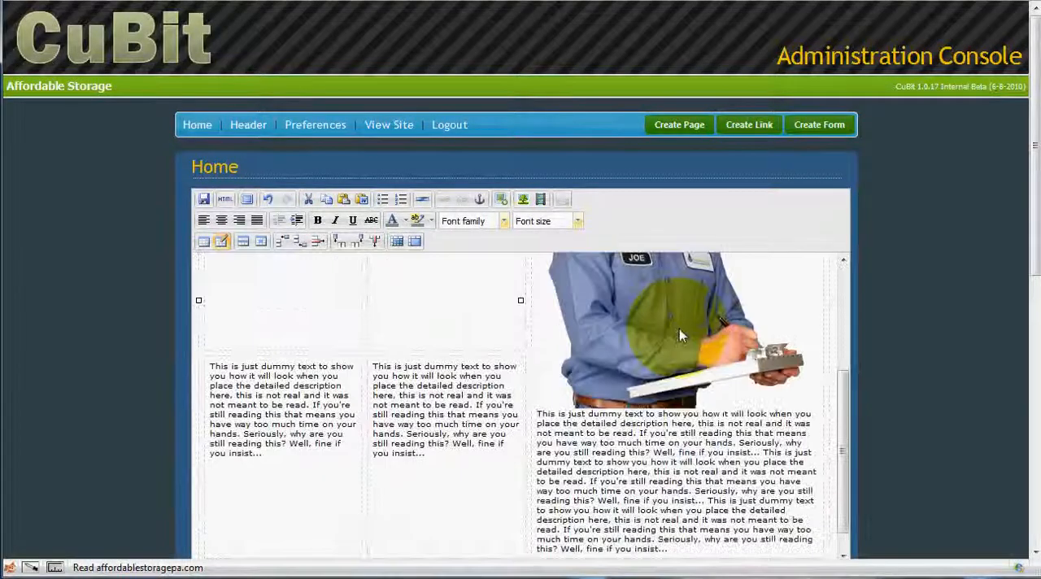
scroll(679, 329, up, 3)
click(733, 395)
scroll(734, 394, down, 3)
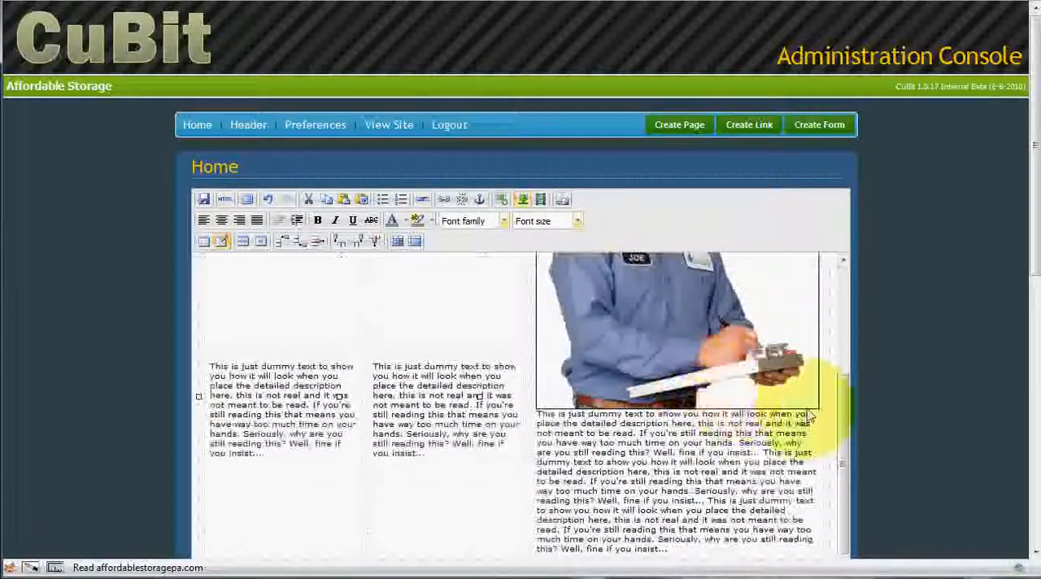
drag(817, 408, 606, 271)
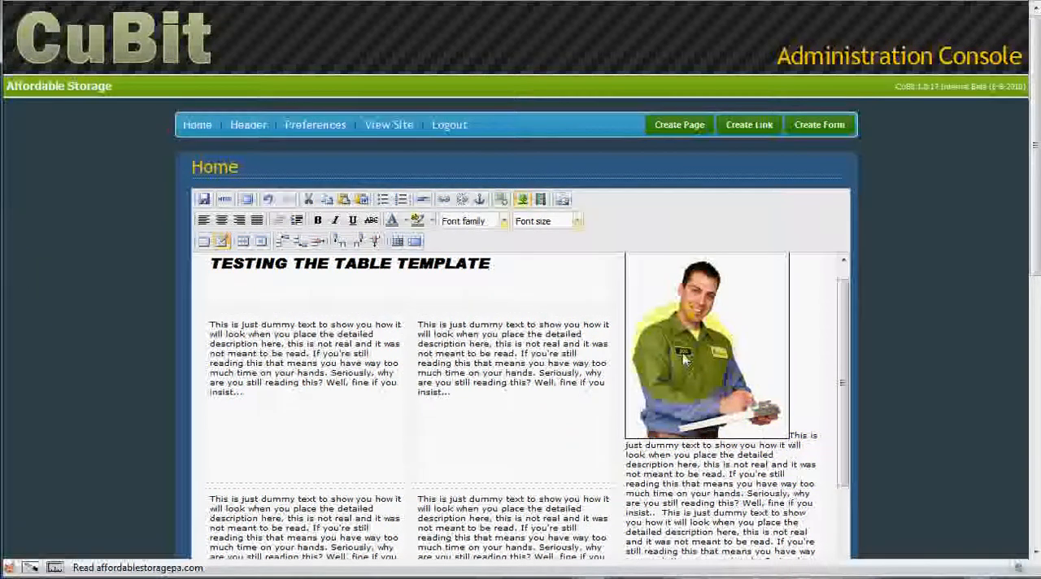
Step: Delete a middle portion of the dummy text below the service man picture to shorten the right-hand cell
scroll(722, 495, down, 3)
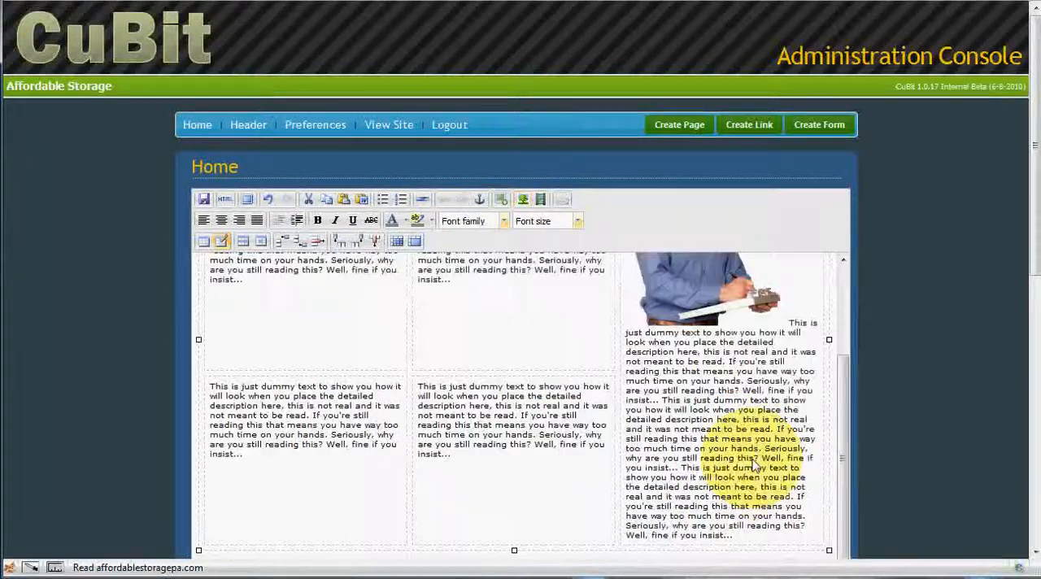
drag(743, 488, 713, 372)
key(Delete)
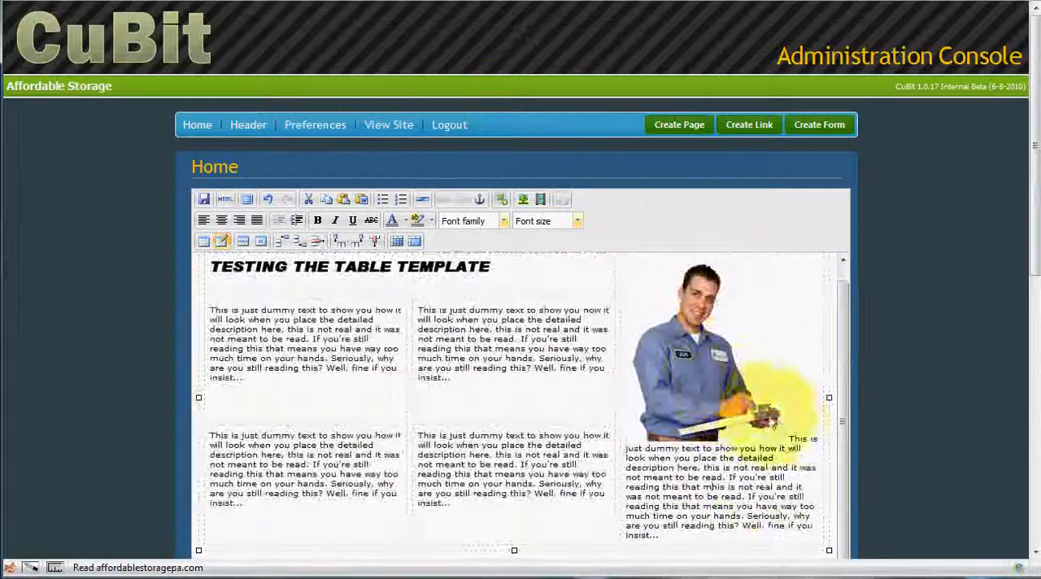
scroll(504, 346, up, 1)
click(379, 306)
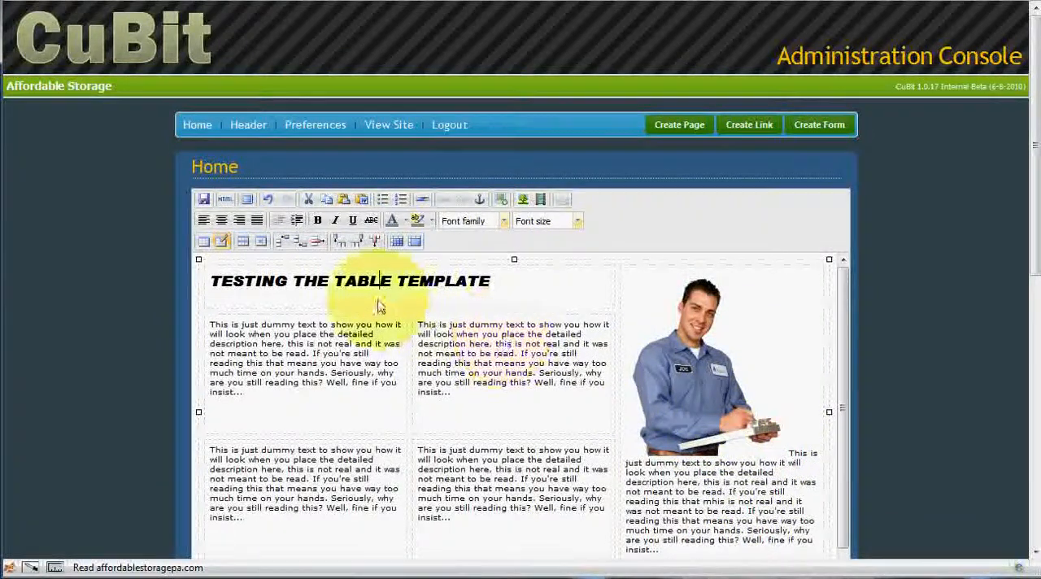
Step: Save the Home page and check the finished table layout on the live Banks Landscaping website
click(207, 203)
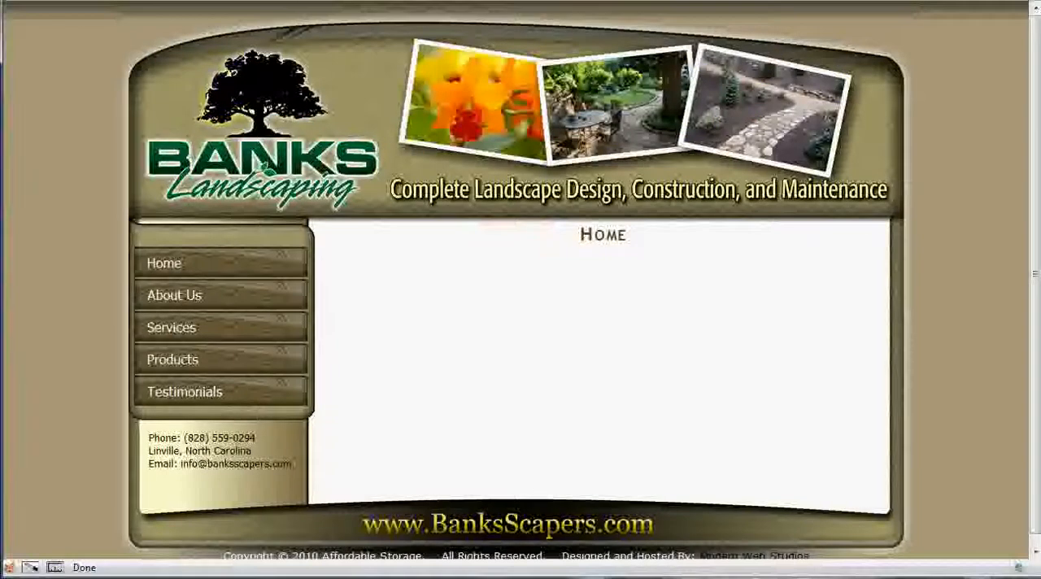
scroll(521, 337, down, 4)
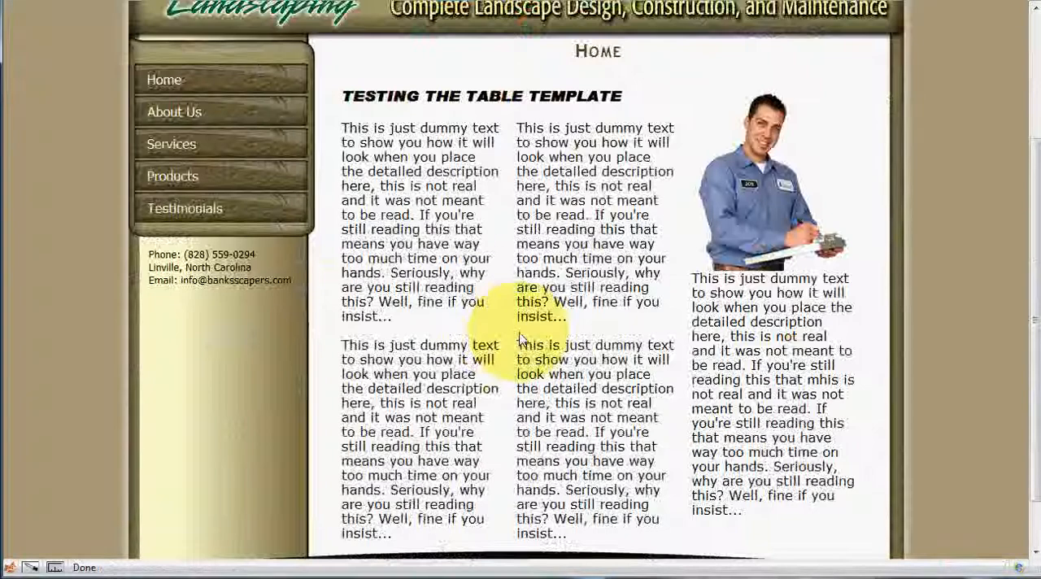
scroll(521, 341, down, 2)
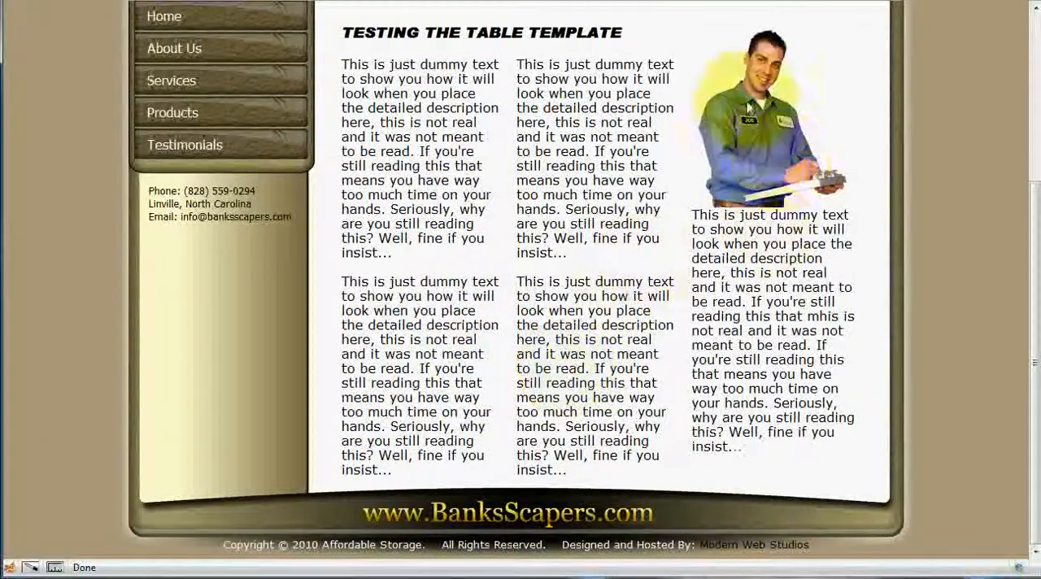
Step: Return from the live site to the Home page editor and make its content area taller below the table
scroll(569, 341, up, 6)
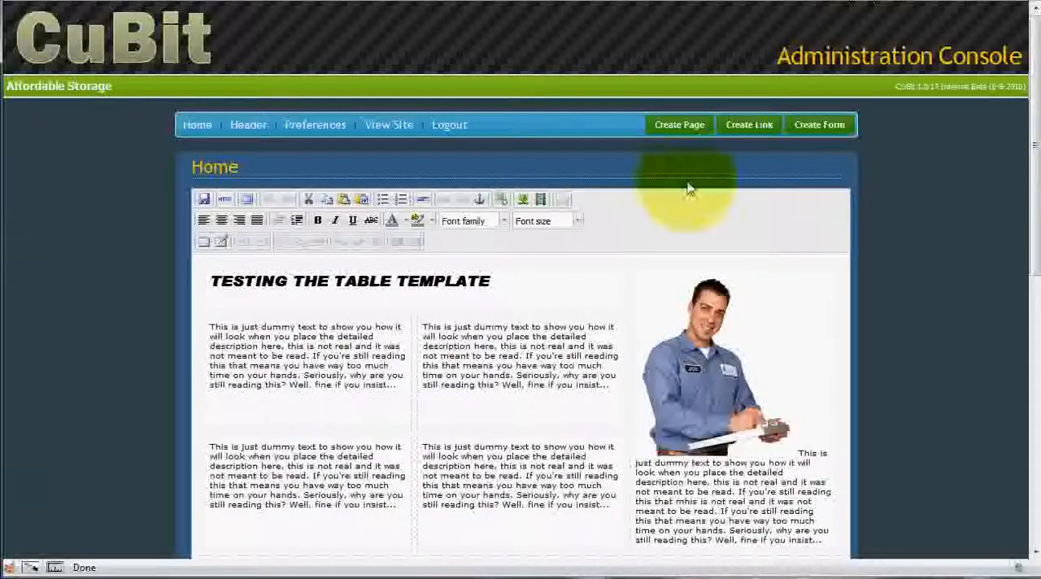
click(517, 288)
scroll(510, 371, down, 6)
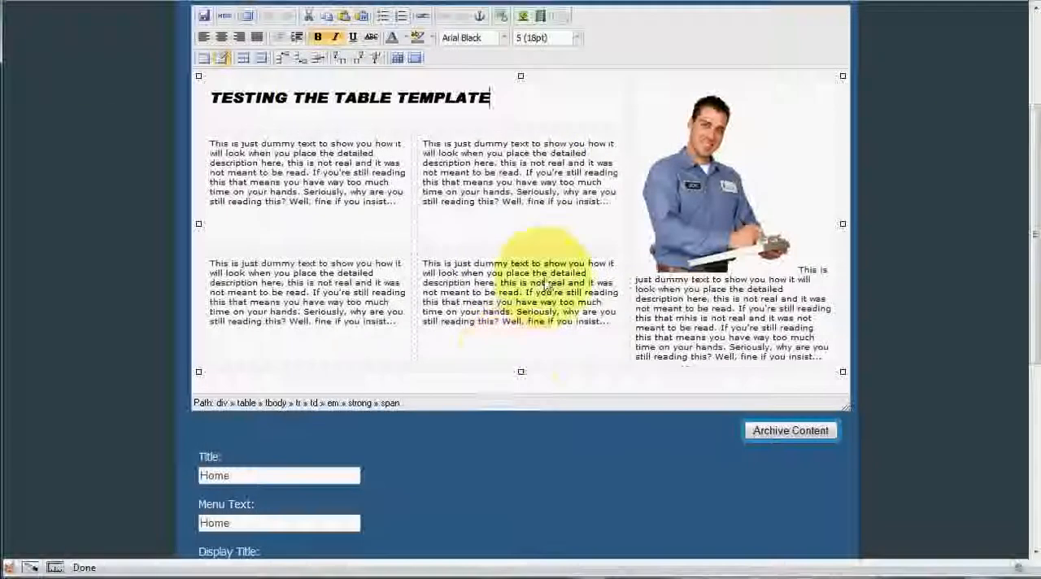
scroll(547, 286, down, 3)
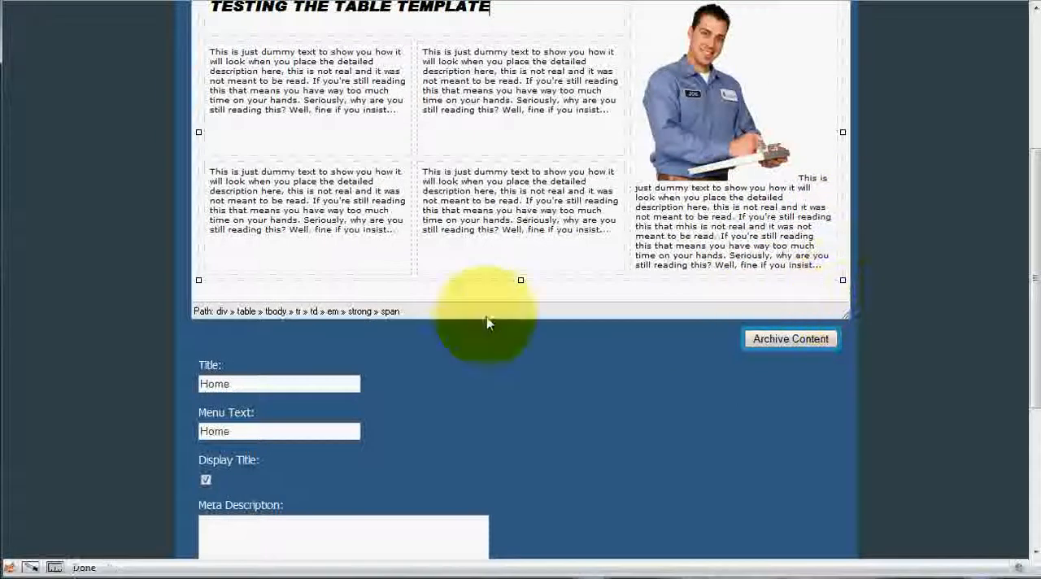
click(205, 272)
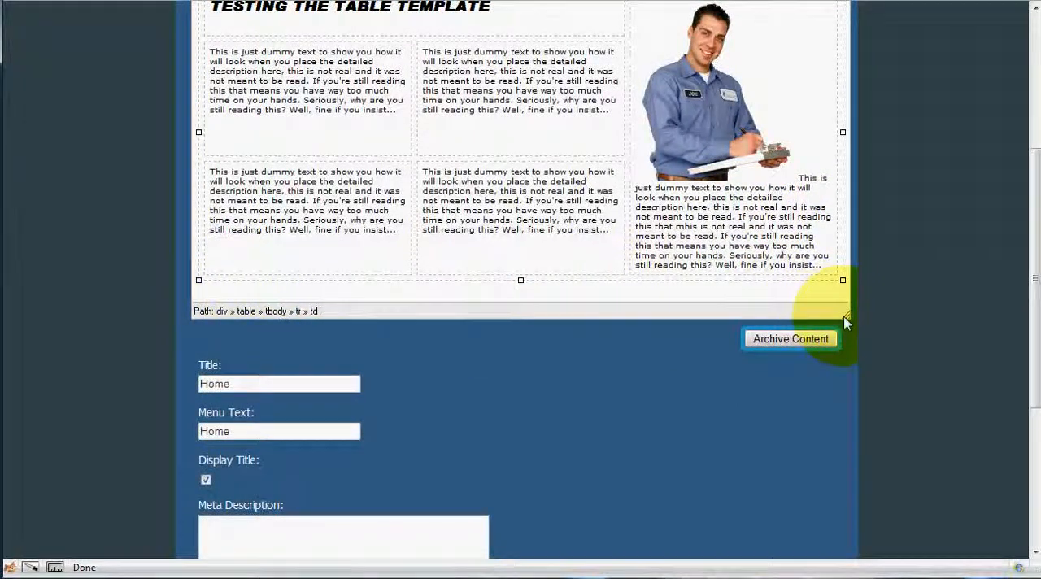
drag(849, 324, 838, 483)
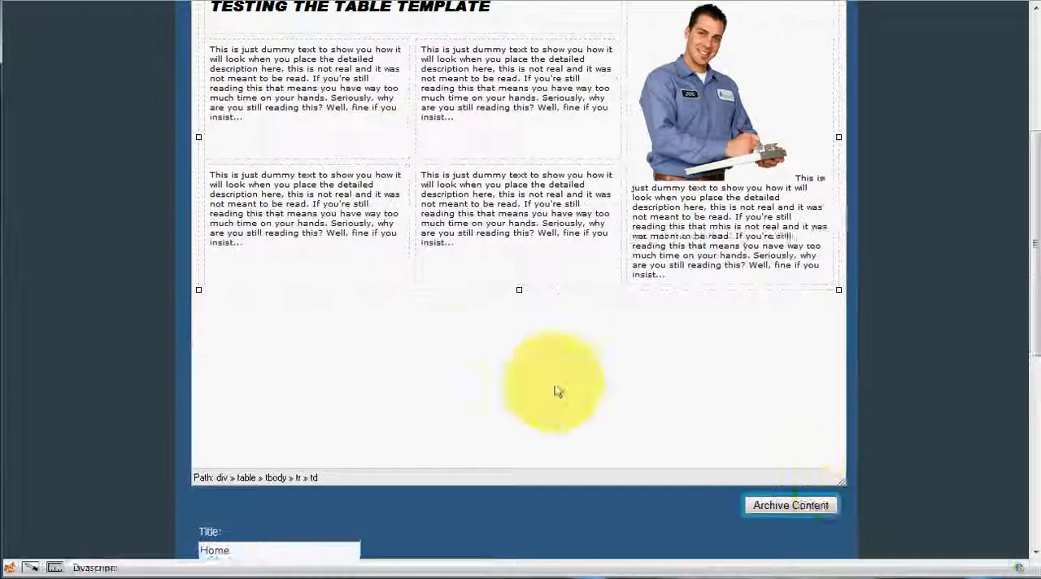
click(579, 389)
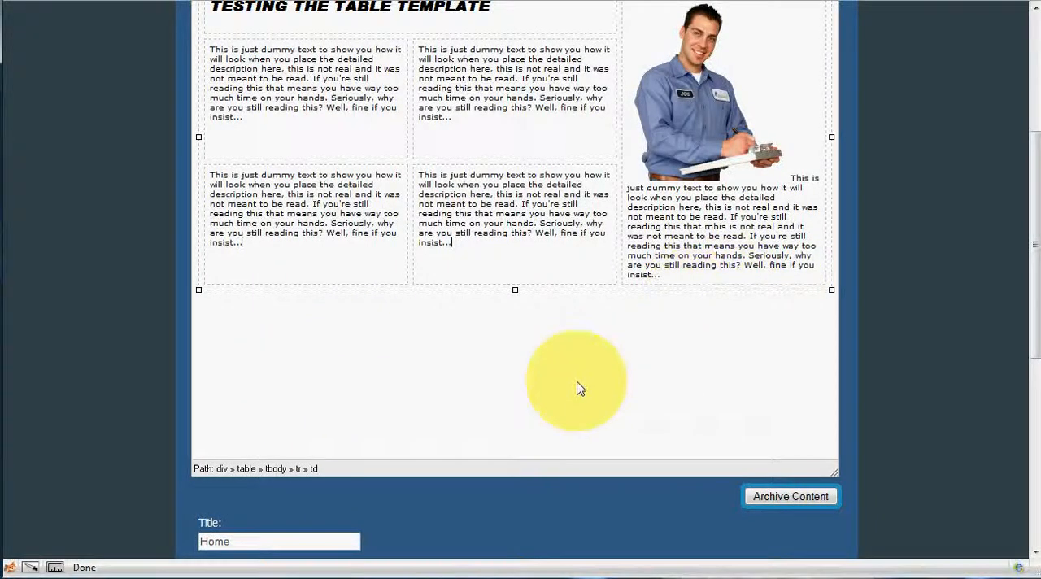
Step: Delete the entire table layout, including the heading and picture, from the Home page content
key(ctrl+a)
scroll(616, 371, up, 2)
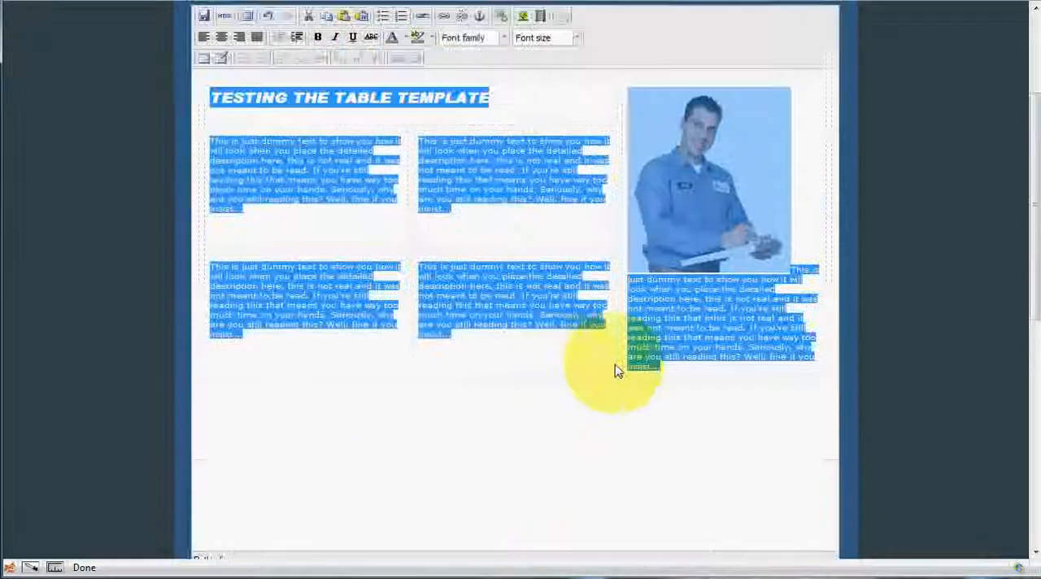
key(Delete)
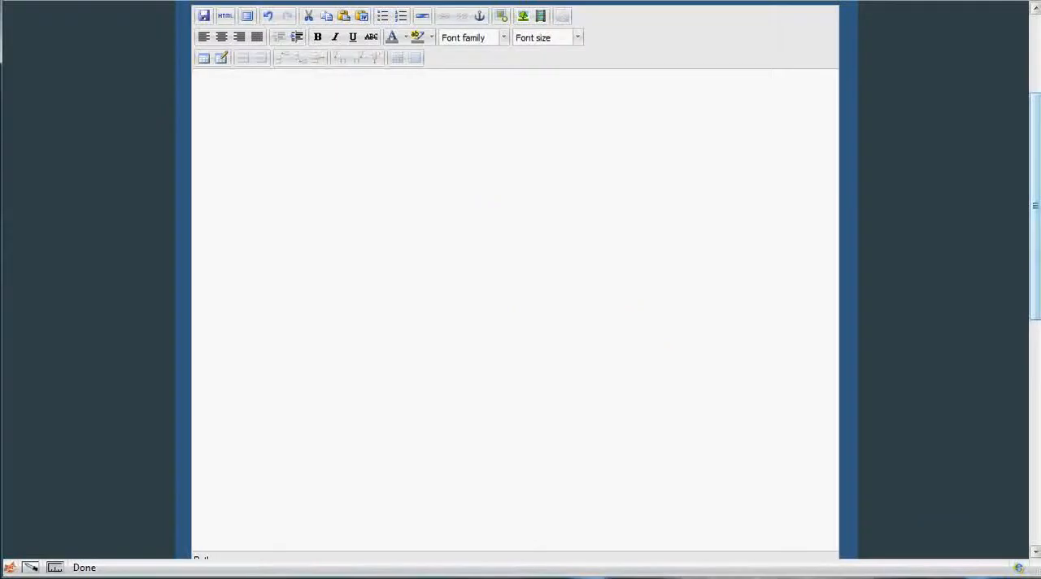
Step: Open Table Template 1 from the table templates page and copy its entire contents
click(798, 2)
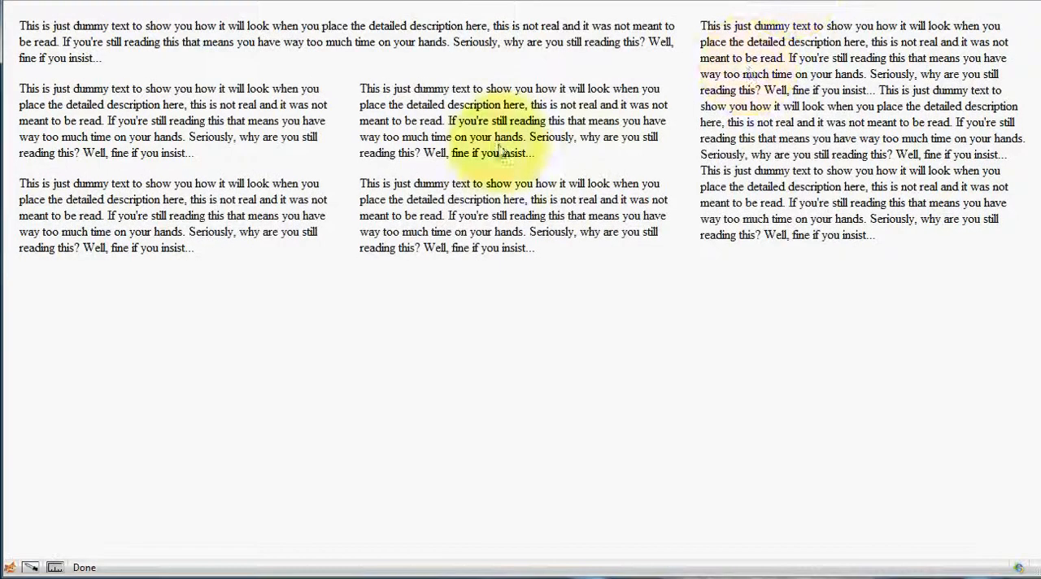
click(738, 1)
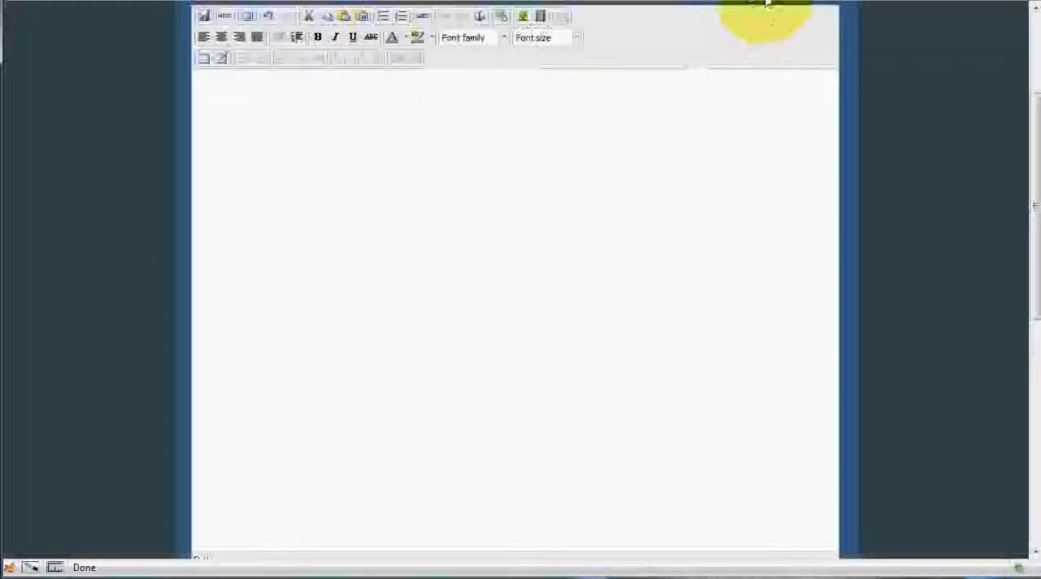
click(766, 1)
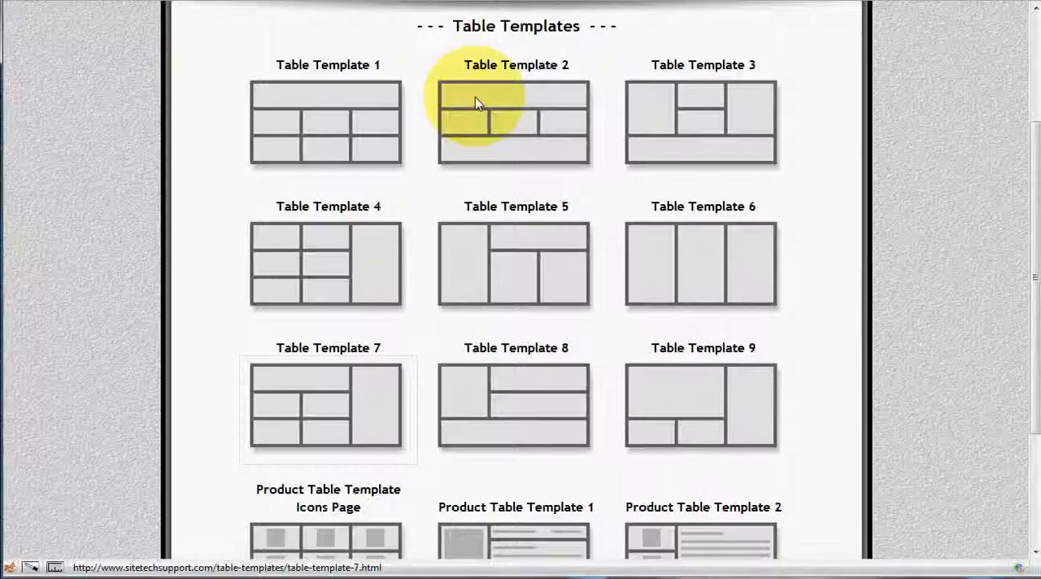
click(337, 124)
key(ctrl+a)
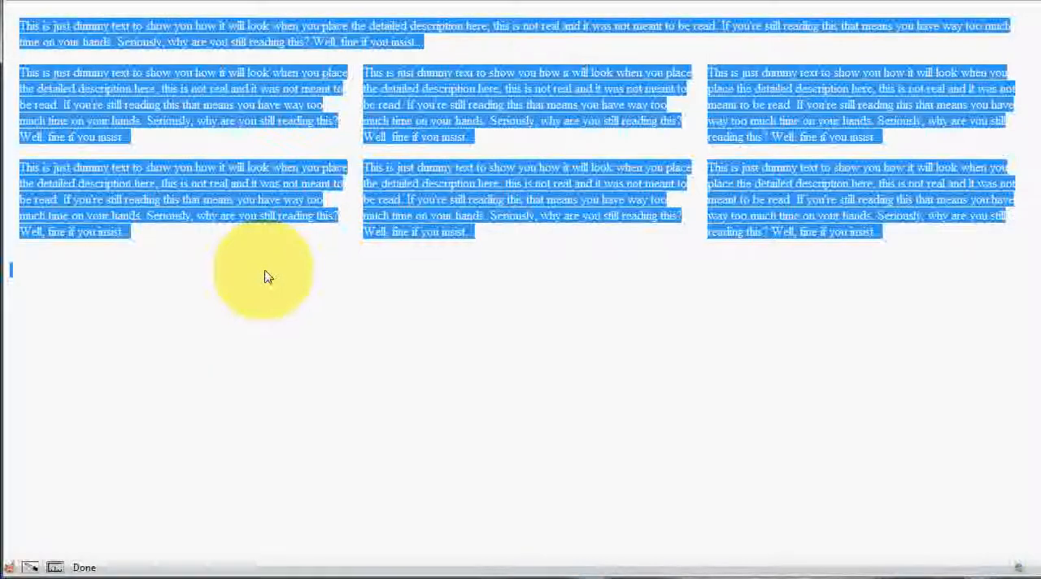
Step: Paste two copies of Table Template 1 into the empty Home page, one below the other, and save the page
click(860, 5)
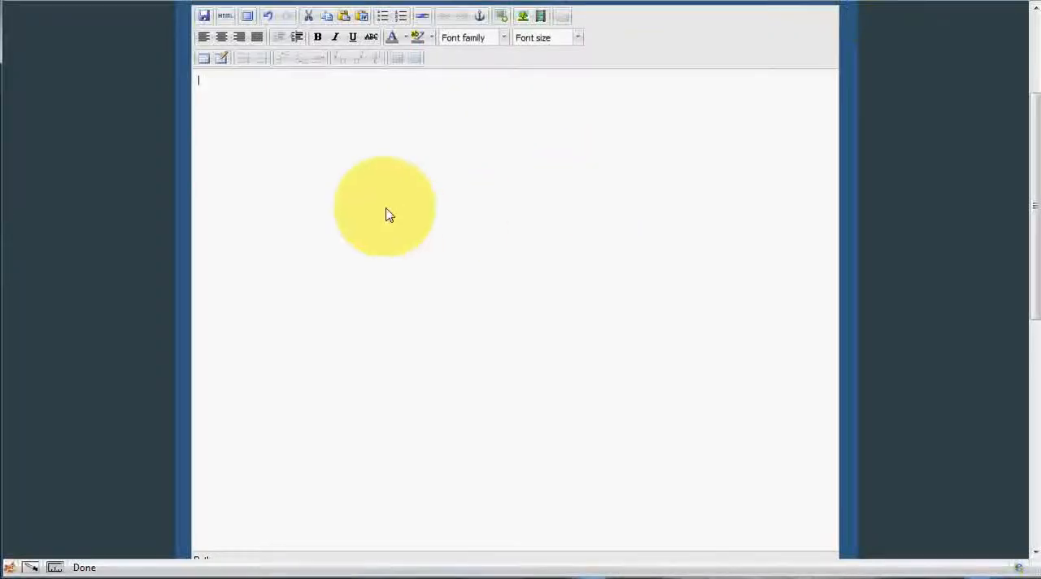
key(ctrl+v)
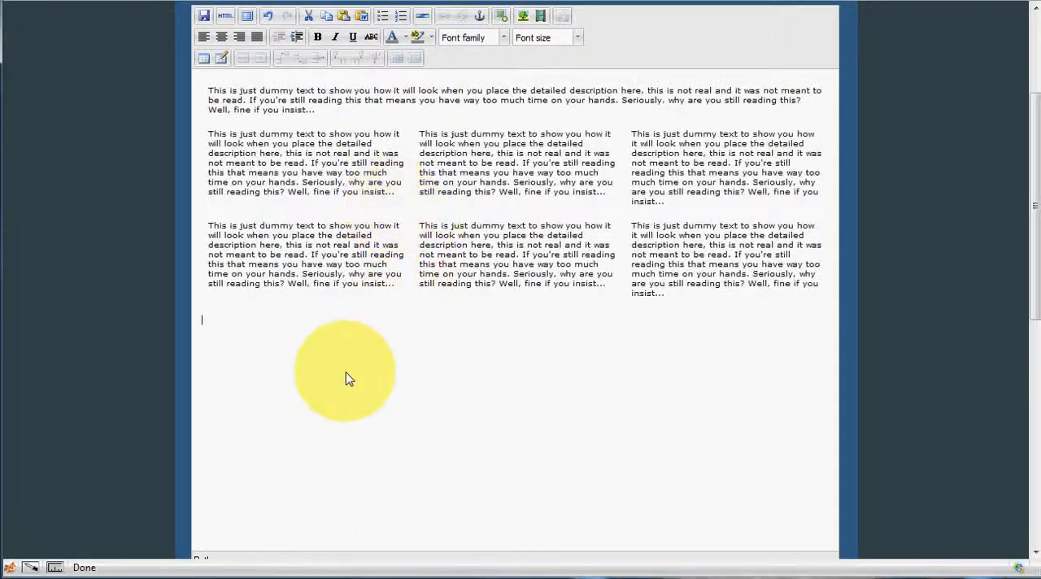
scroll(344, 379, down, 2)
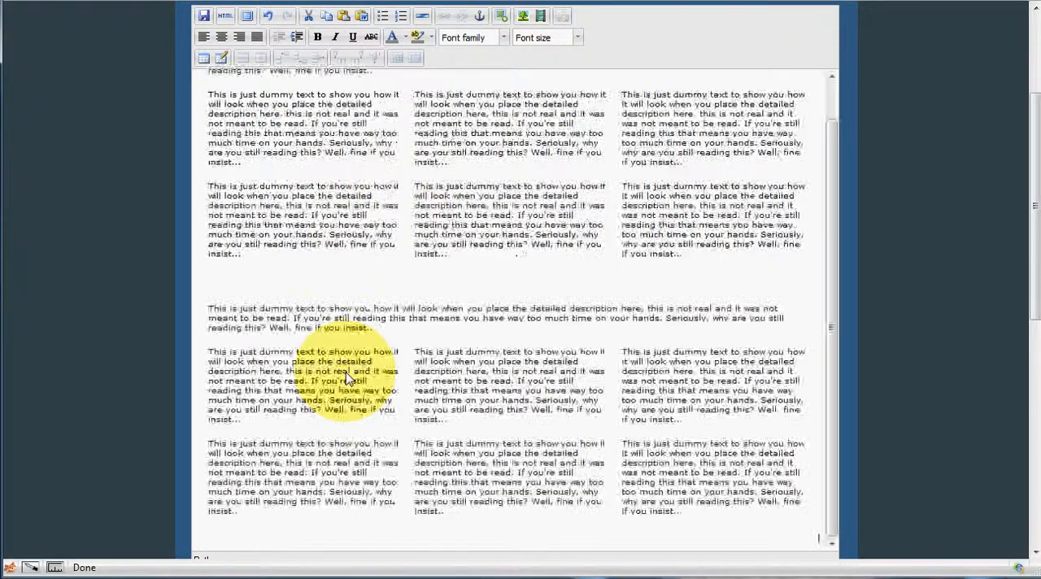
click(206, 18)
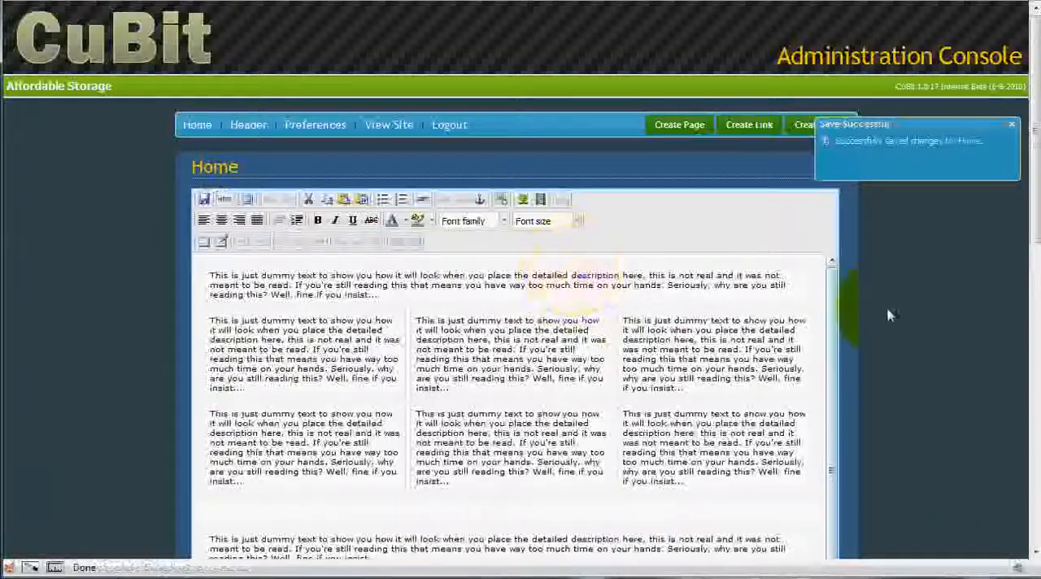
Step: Merge the two right-hand cells below the full-width row of the upper table into one tall cell
scroll(504, 235, down, 3)
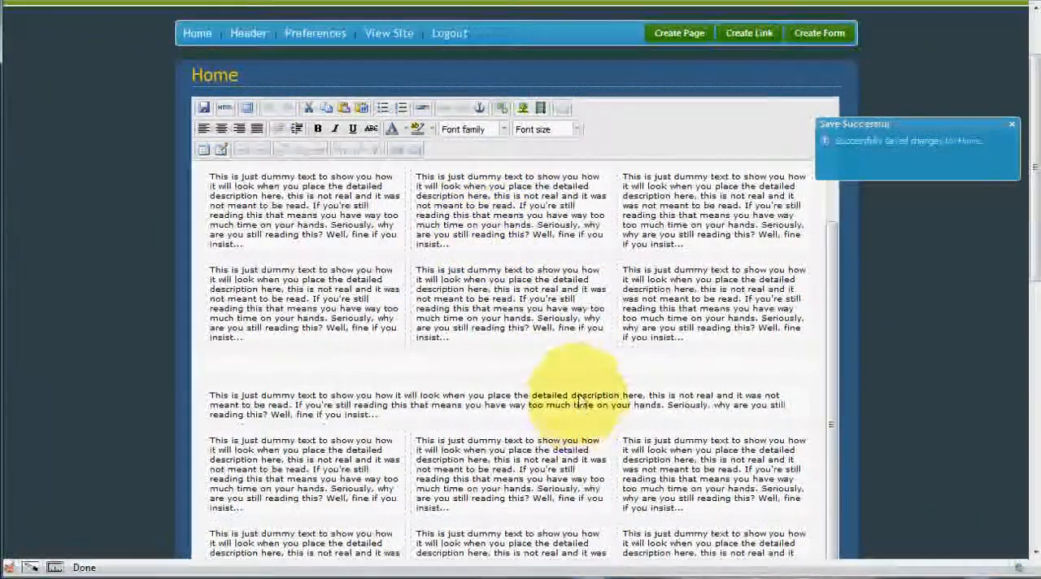
scroll(529, 366, down, 2)
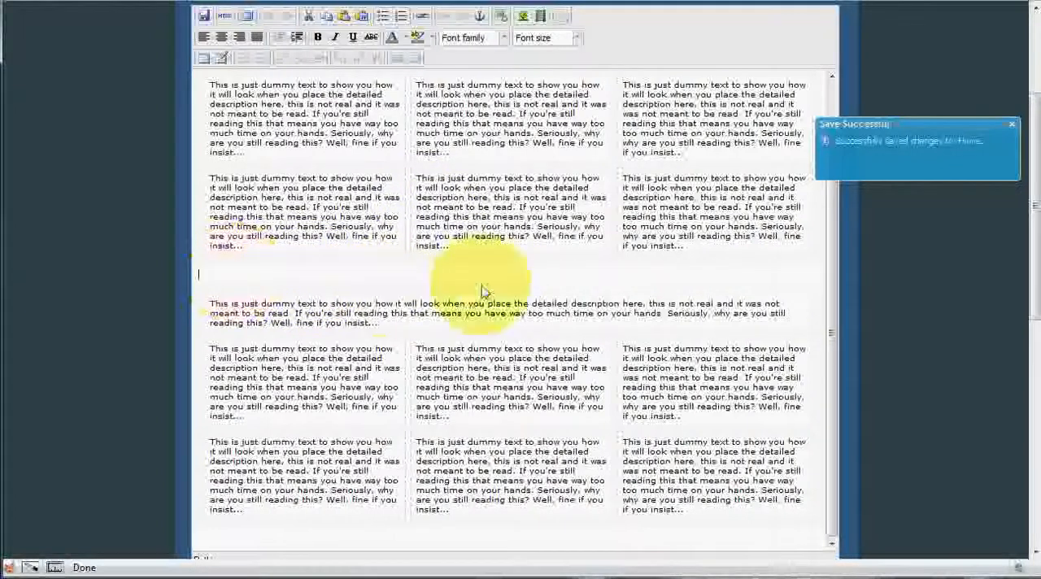
click(290, 211)
scroll(290, 211, up, 5)
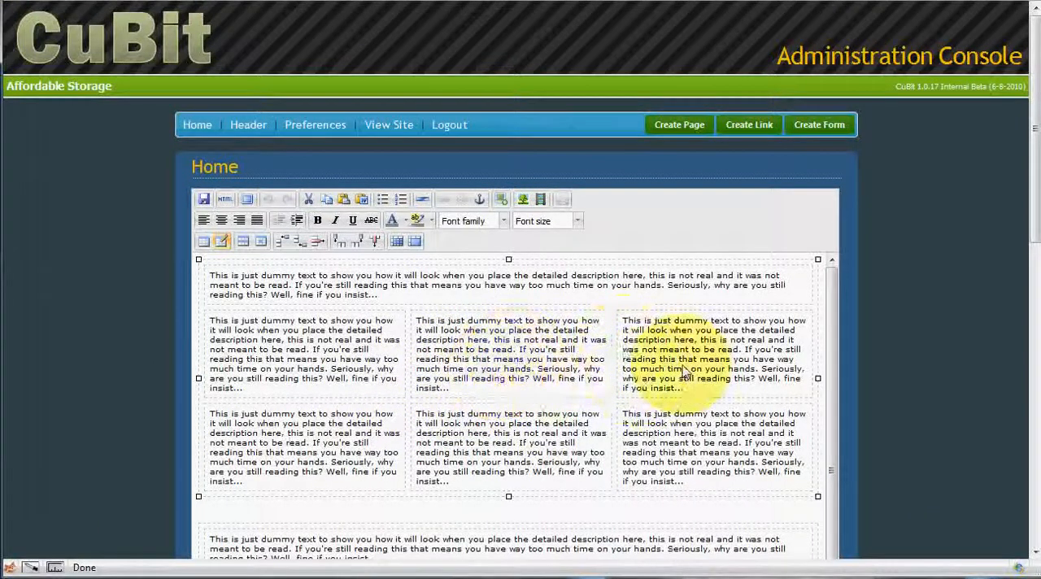
drag(668, 402, 673, 418)
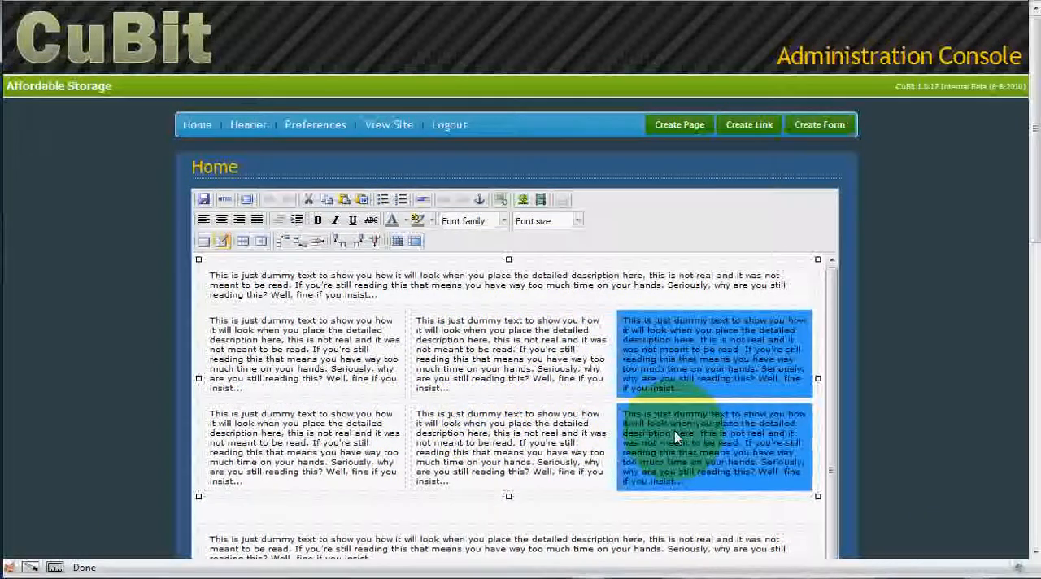
right_click(677, 431)
mouse_move(708, 491)
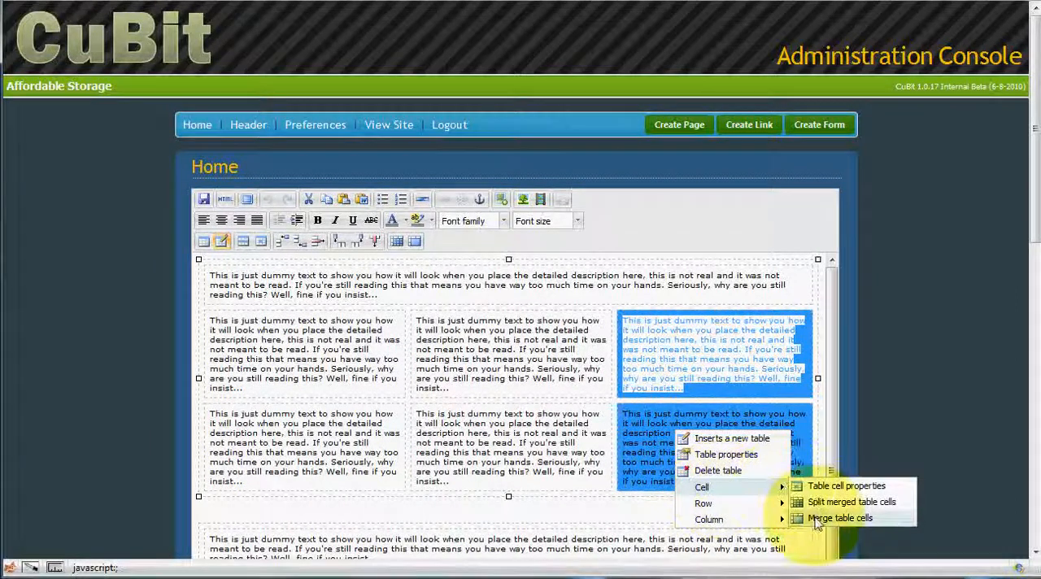
click(818, 524)
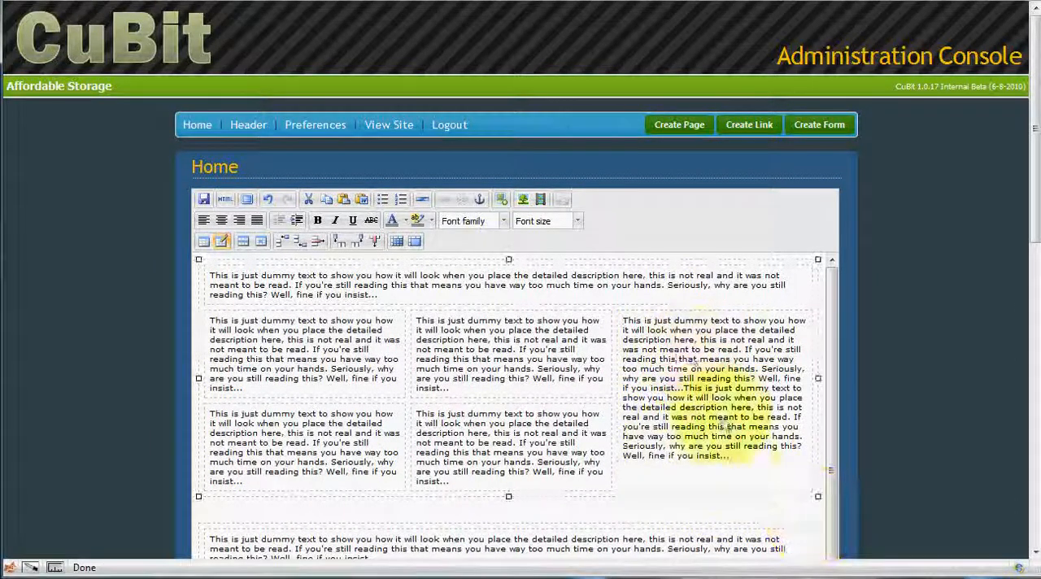
drag(730, 458, 646, 331)
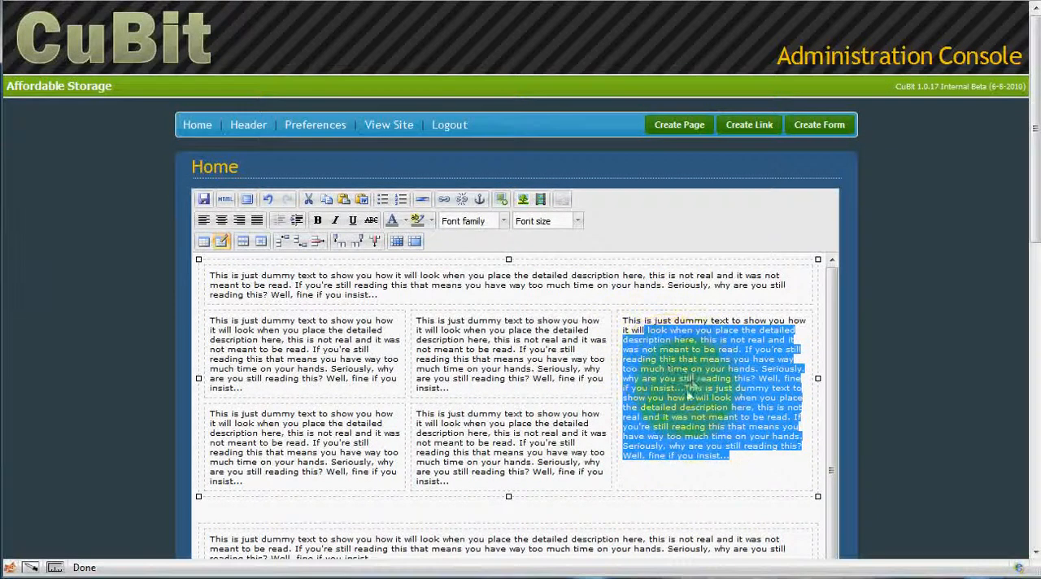
click(439, 286)
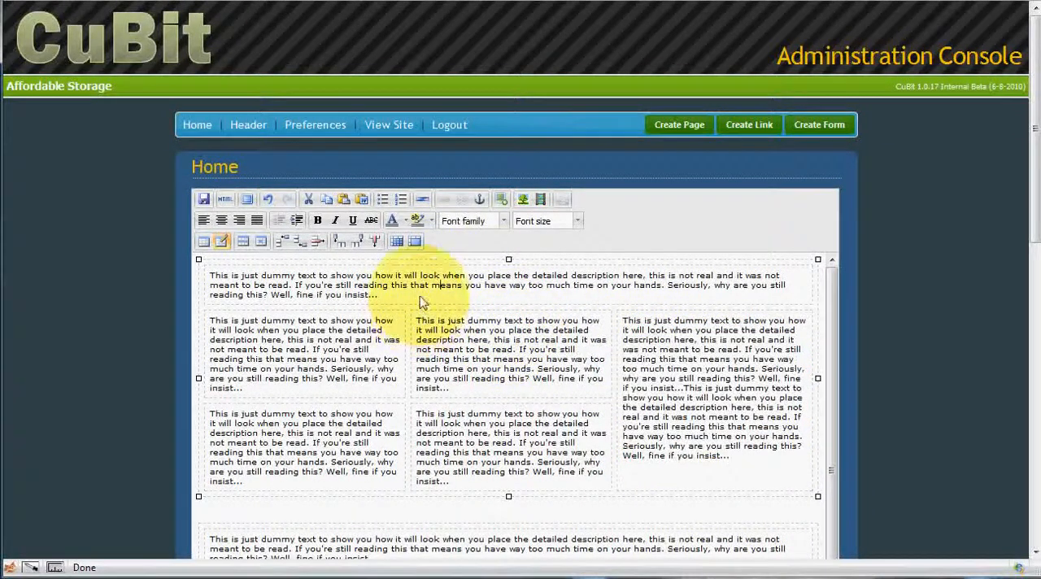